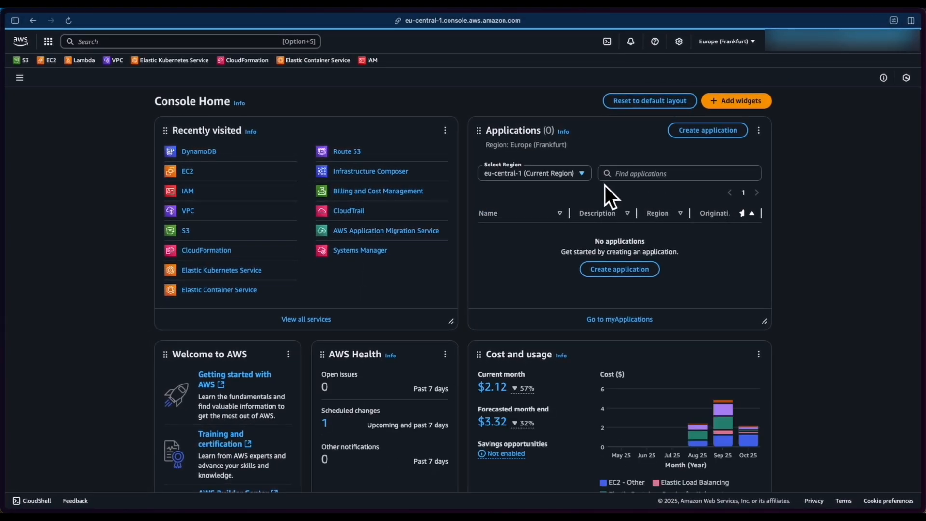
Step: Search the console's services for ec2 and open the EC2 service
click(155, 41)
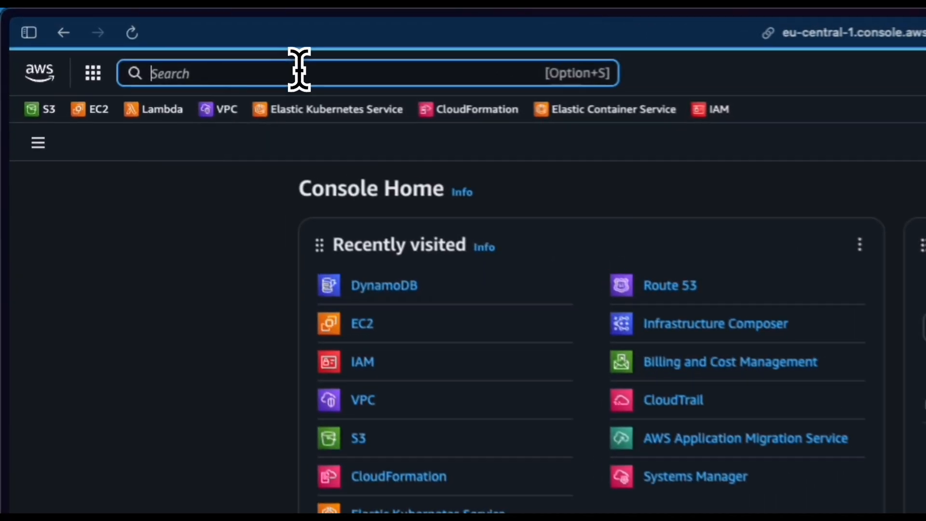
text(ec)
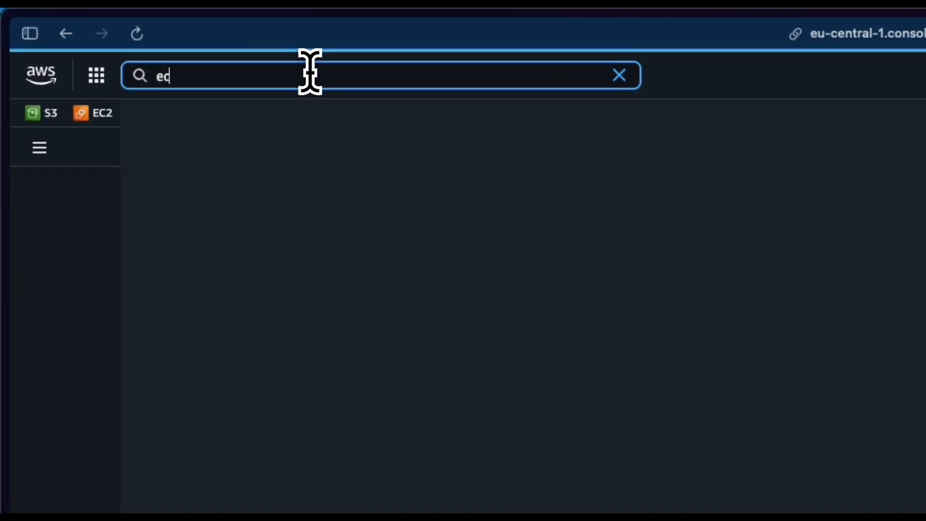
text(2)
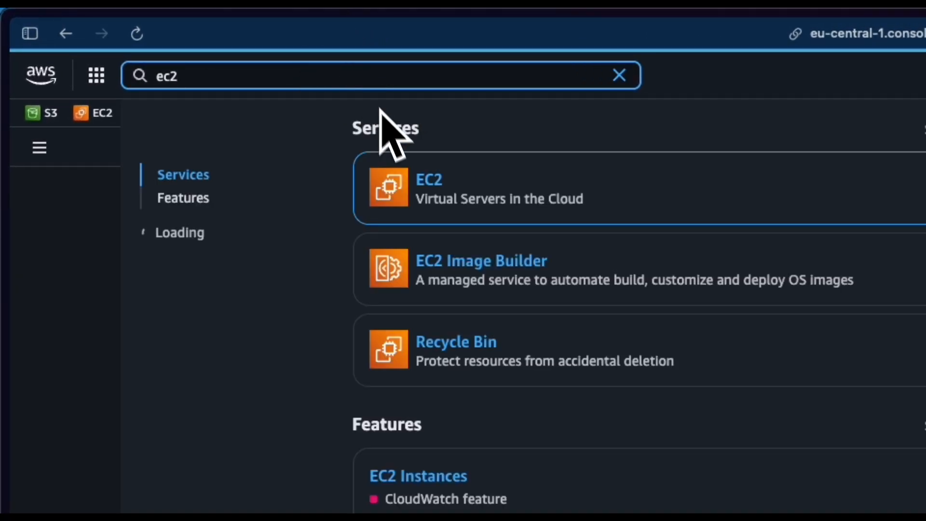
click(427, 179)
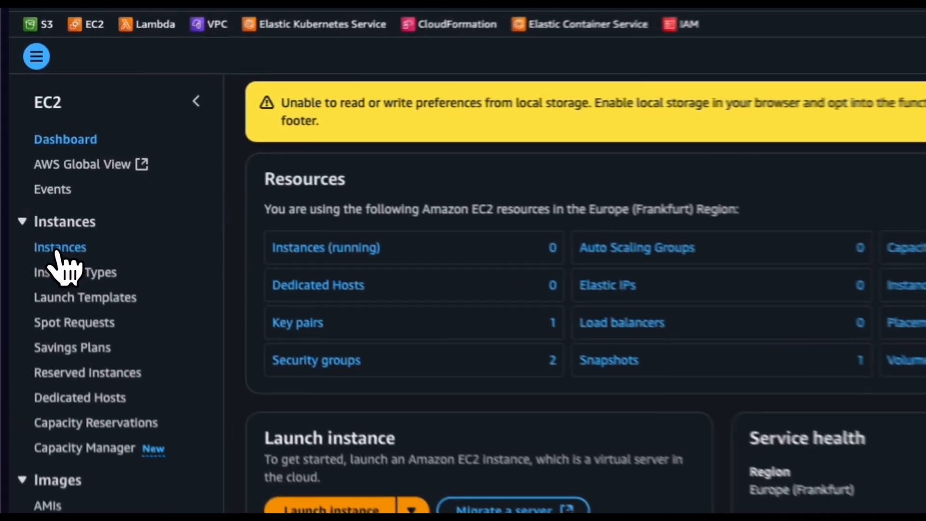
Step: Start launching a new instance from the Instances list and name it ec2-demo
click(63, 260)
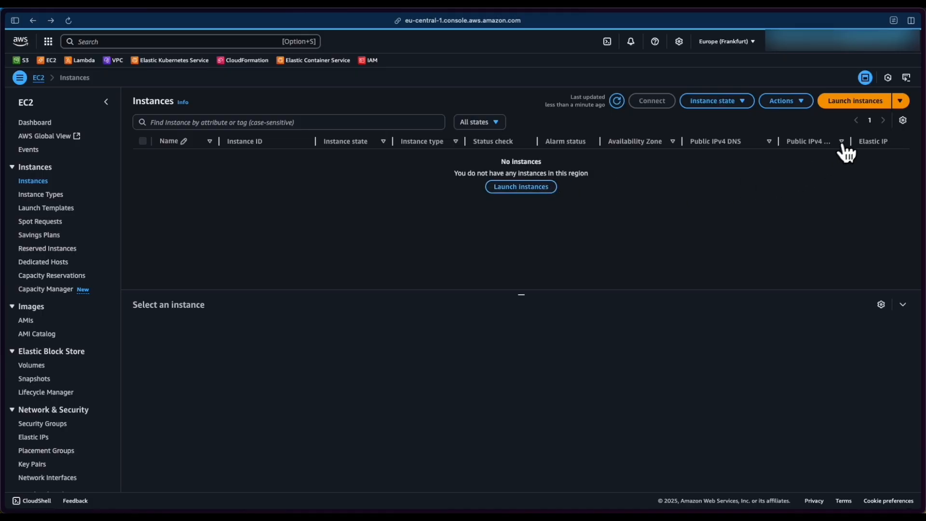
click(855, 102)
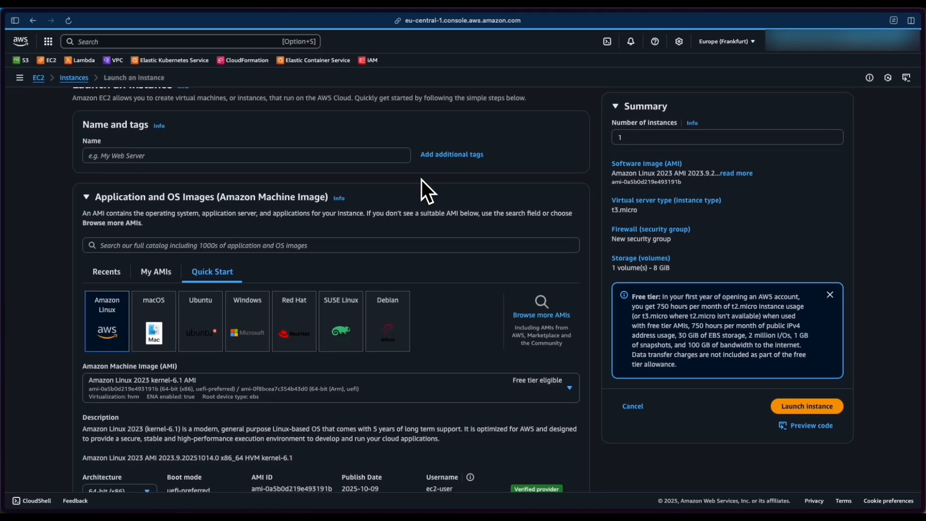
click(146, 155)
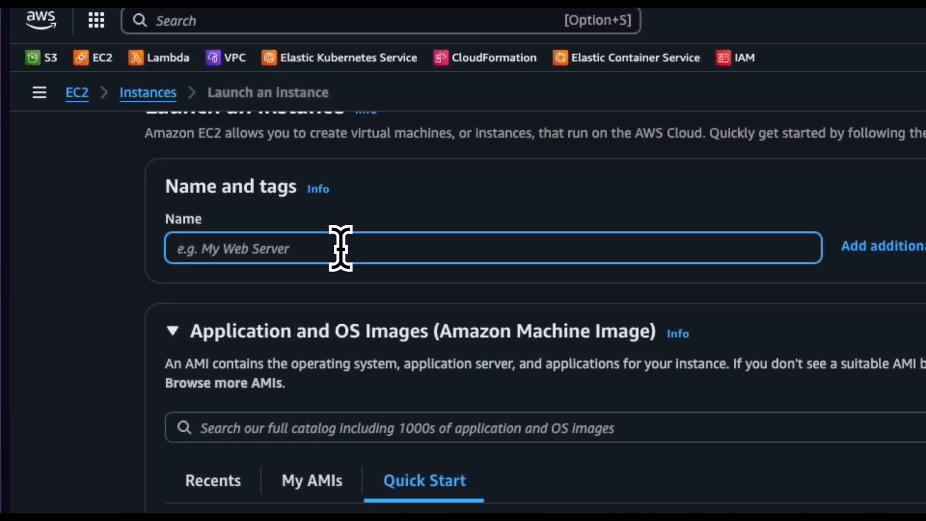
text(ec2-demo)
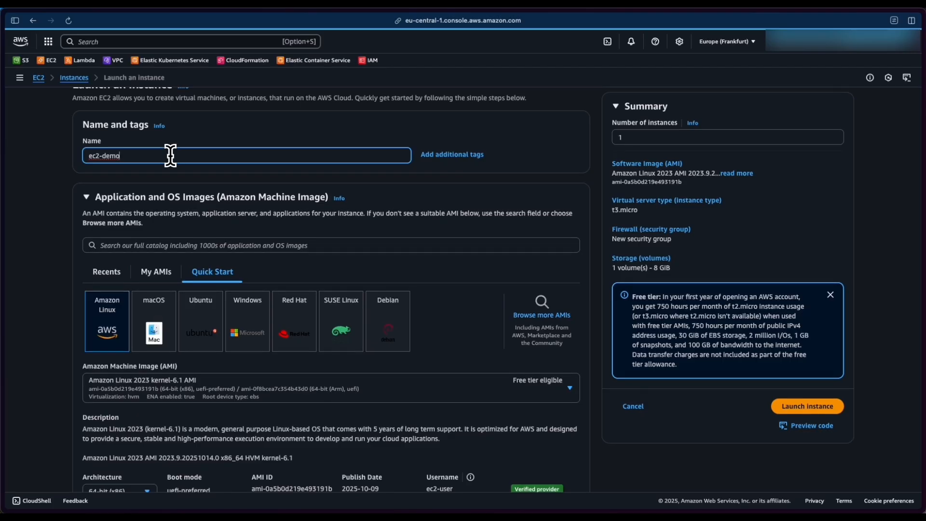
Step: Keep the Amazon Linux image and set the instance type to t3.medium
scroll(233, 197, down, 2)
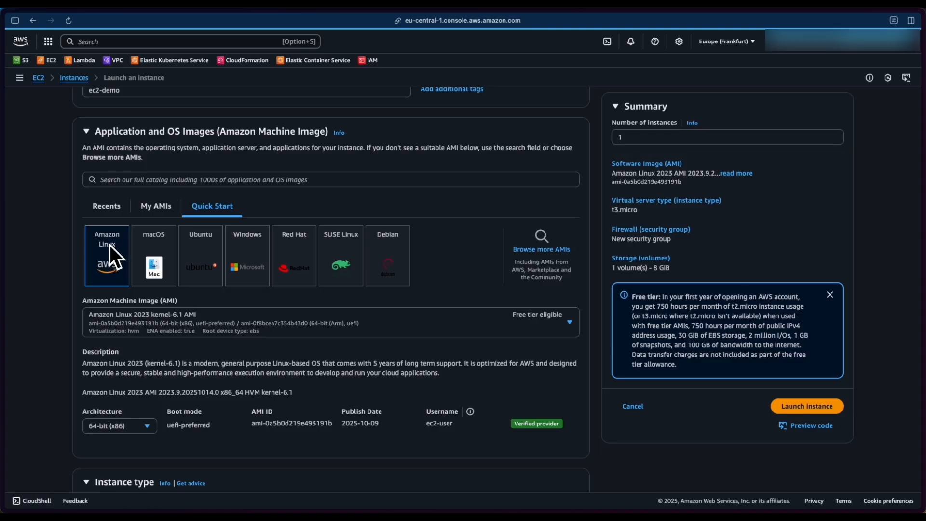
scroll(205, 344, down, 3)
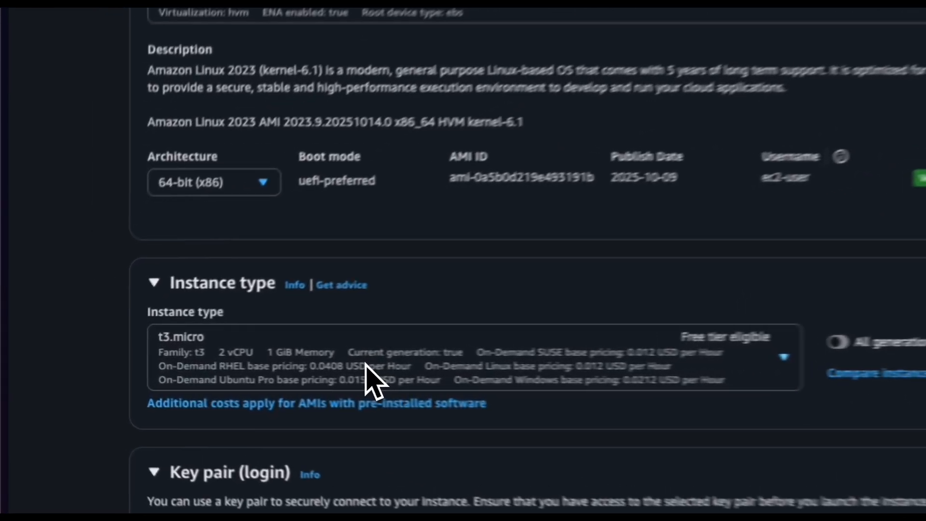
click(213, 364)
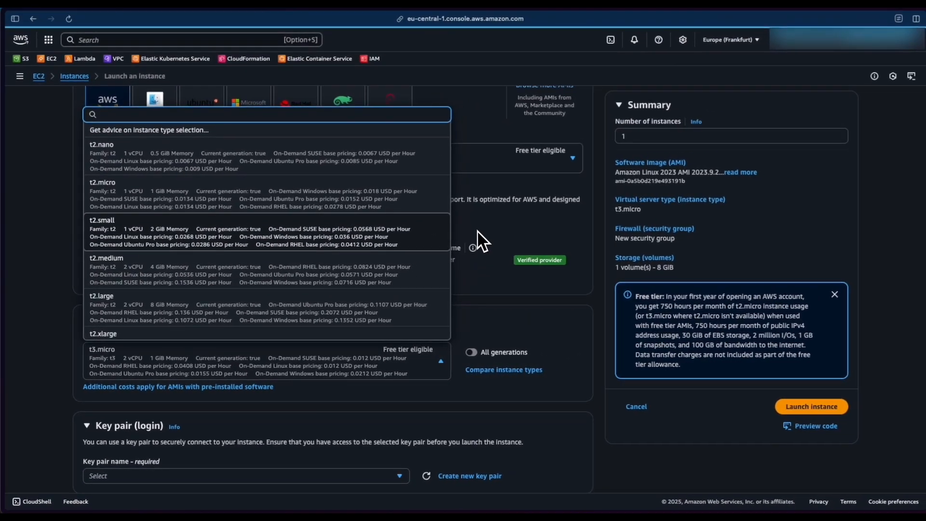
click(477, 231)
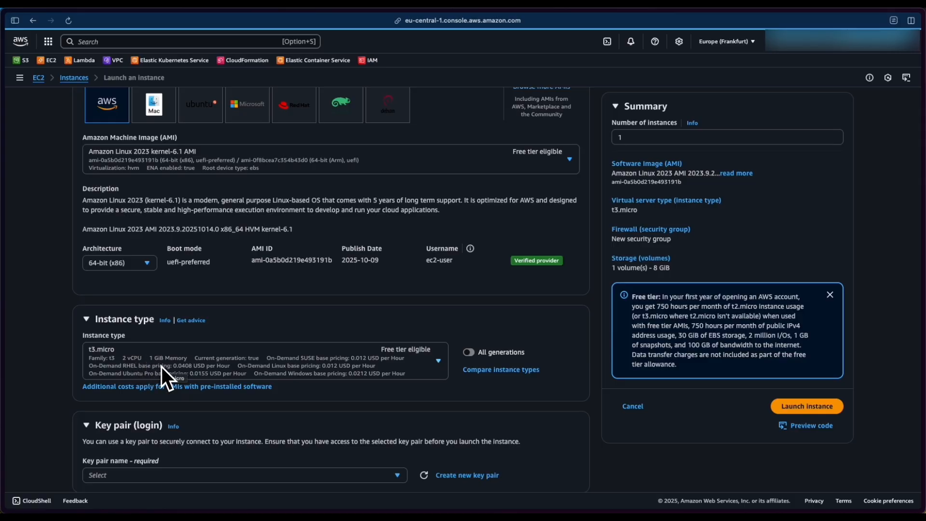
click(196, 361)
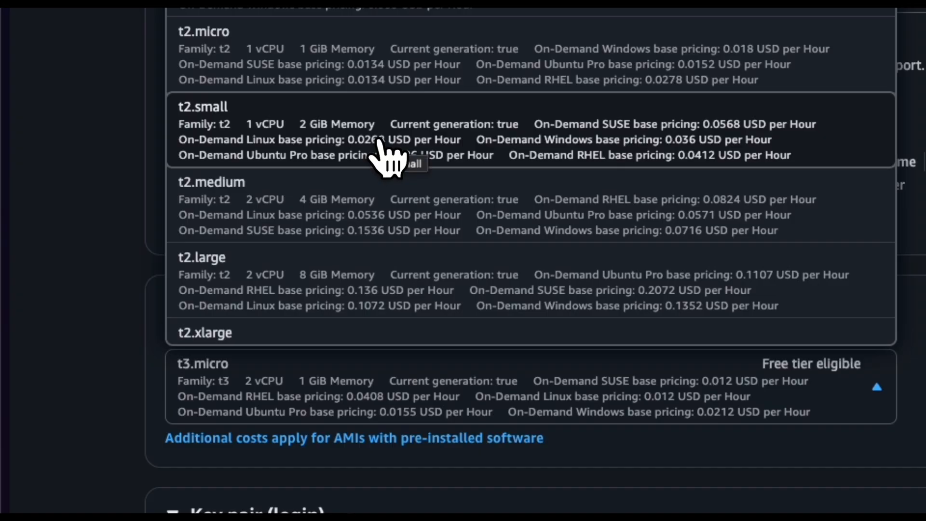
scroll(386, 154, down, 10)
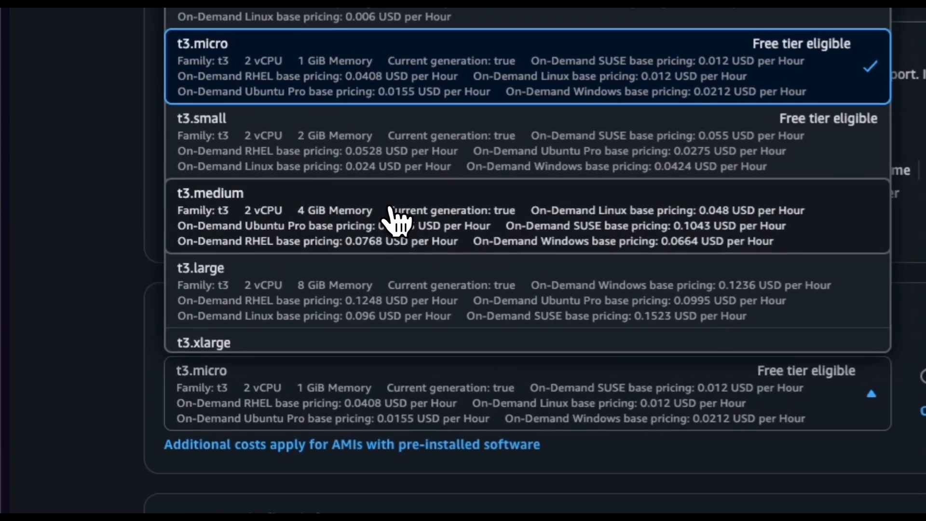
click(392, 219)
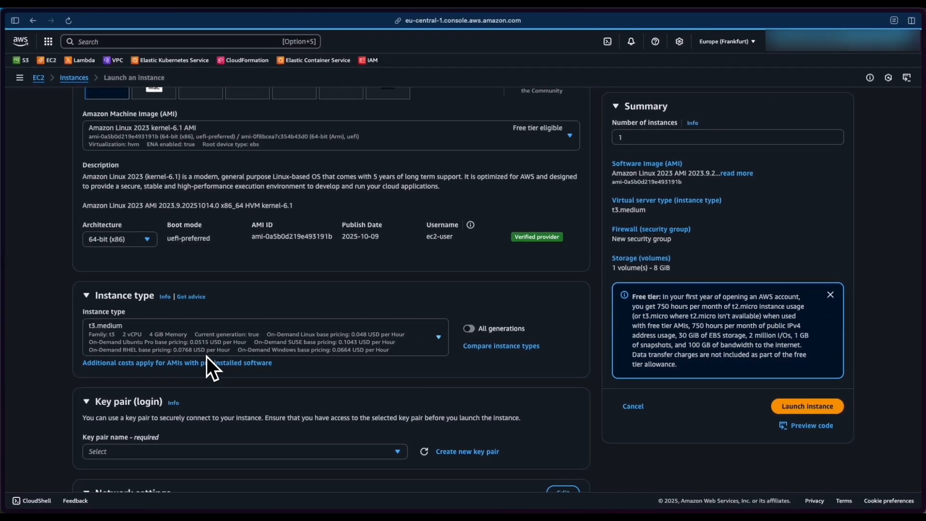
scroll(207, 357, down, 3)
scroll(206, 357, down, 2)
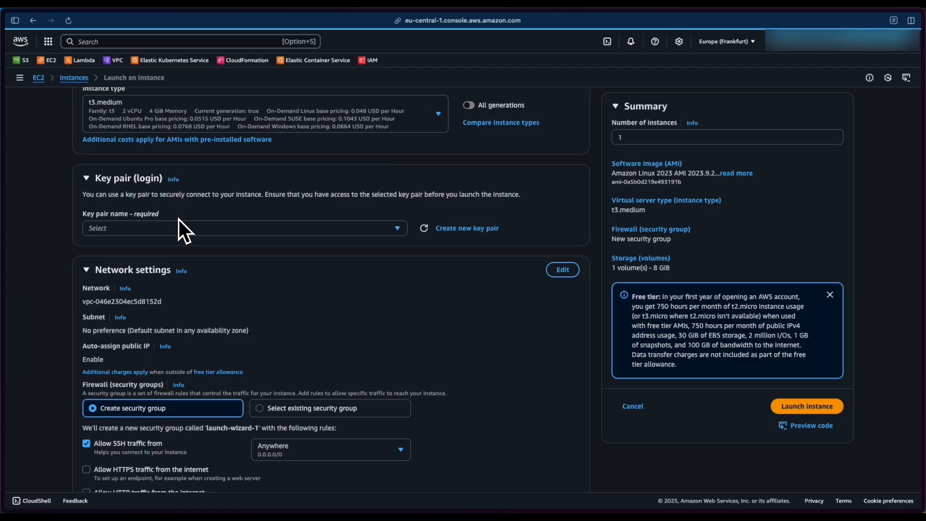
click(206, 226)
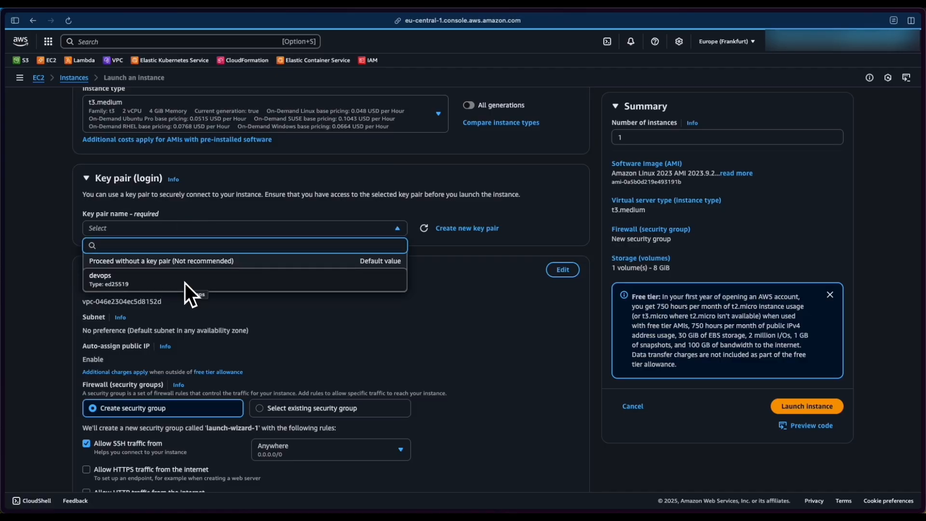
click(473, 294)
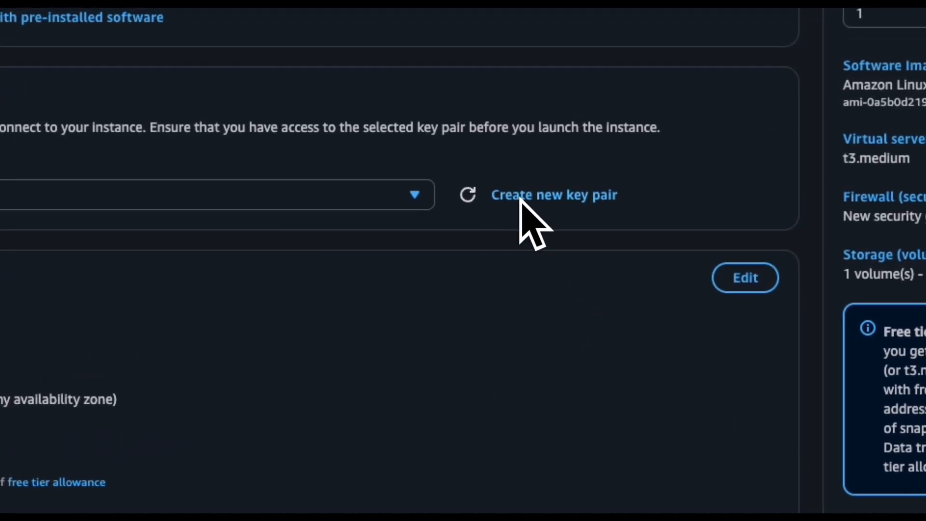
click(557, 198)
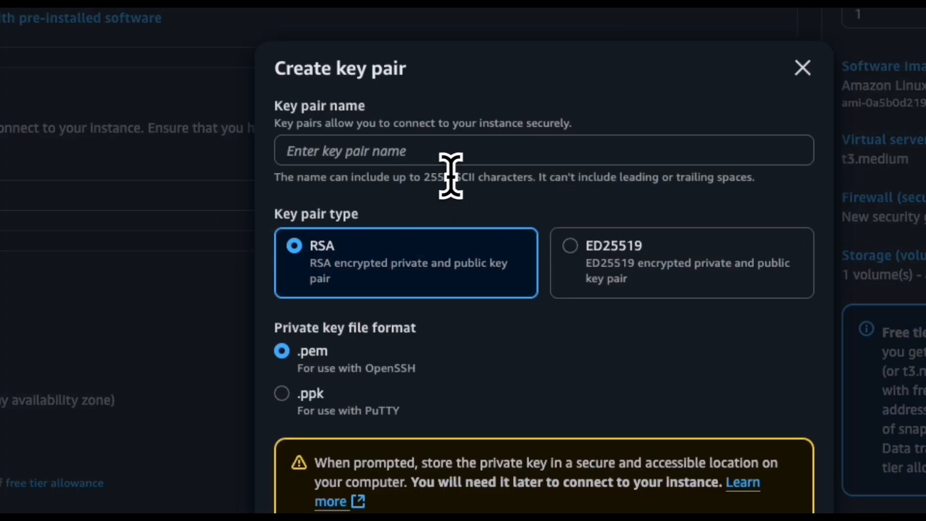
click(485, 151)
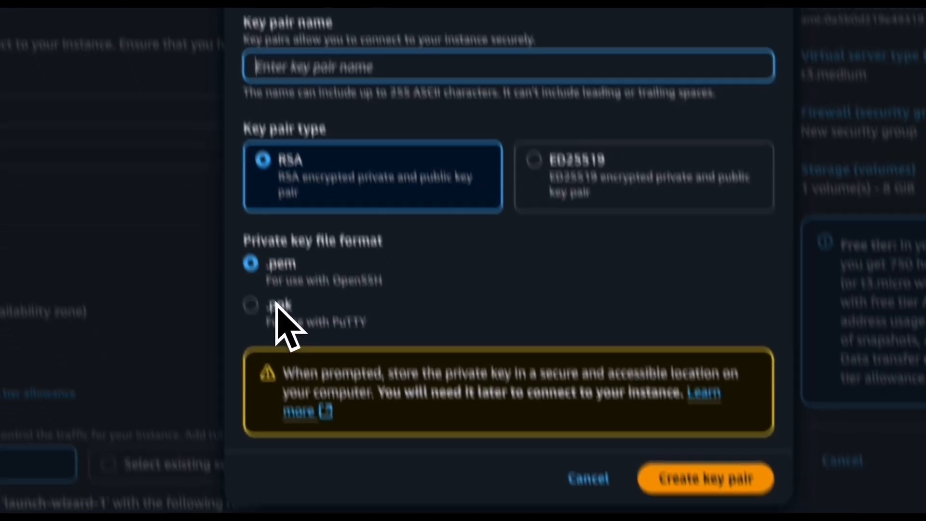
click(278, 305)
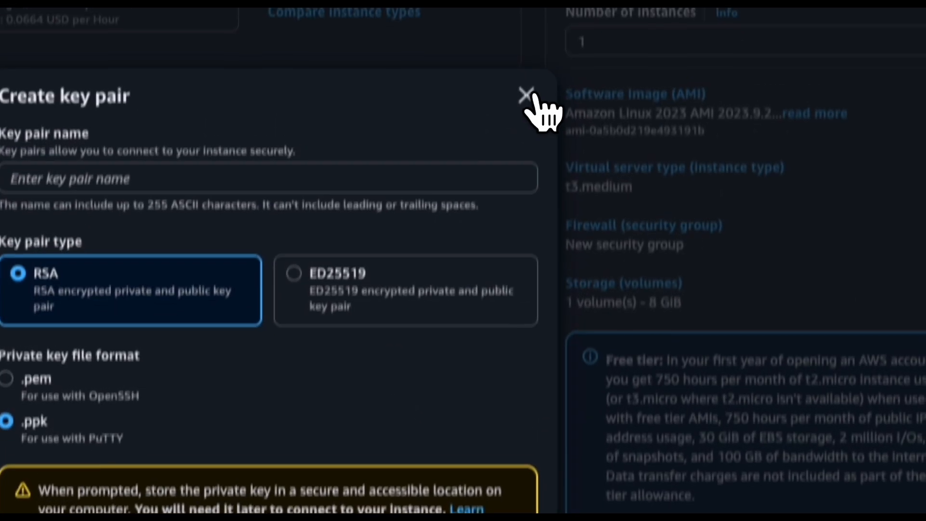
click(526, 96)
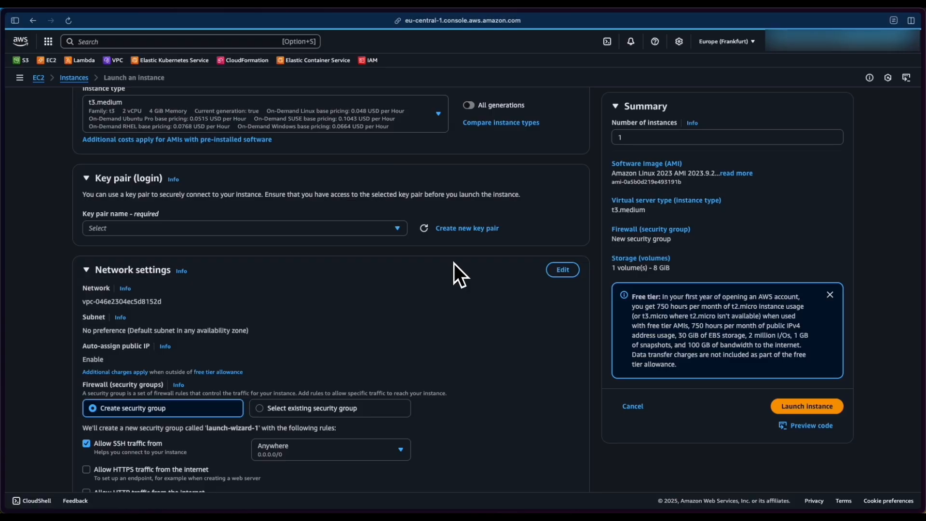
Step: Open the network settings for editing and set auto-assign public IP to Enable, keeping the default VPC and no subnet preference
scroll(444, 286, down, 1)
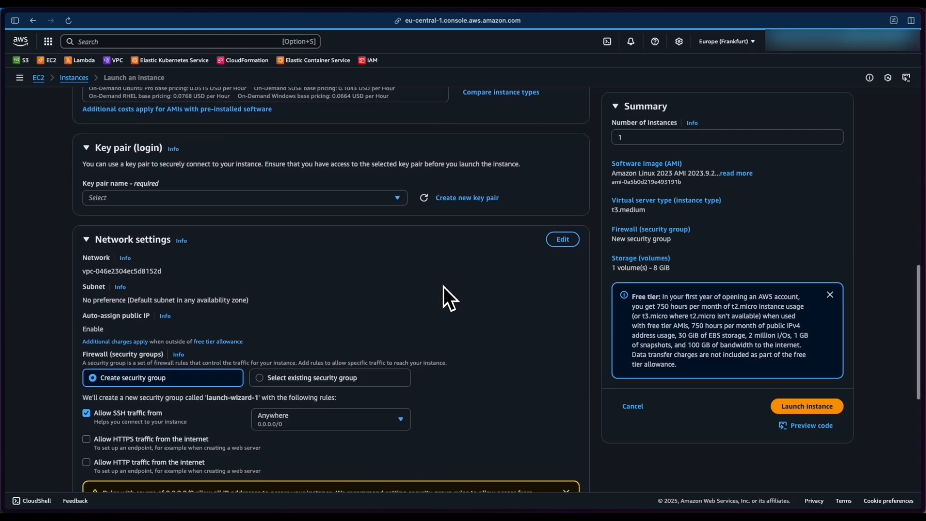
scroll(443, 287, down, 1)
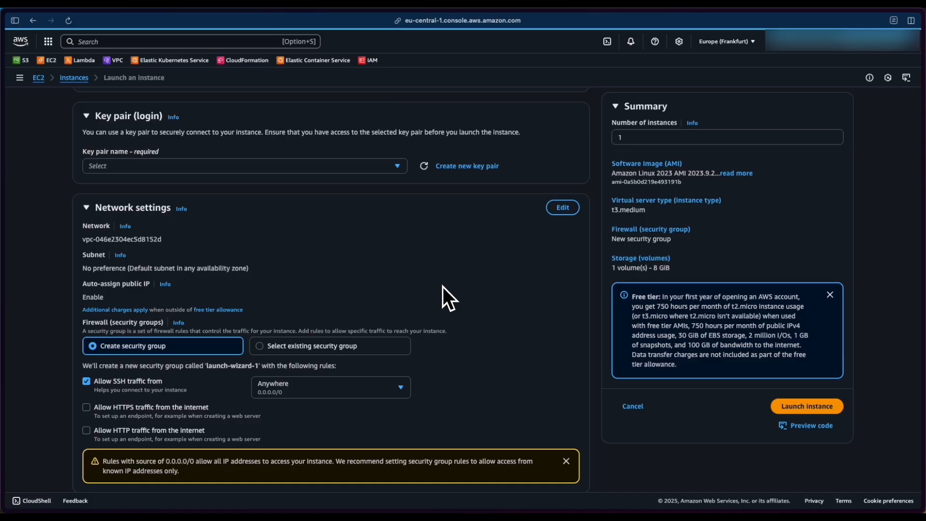
click(562, 207)
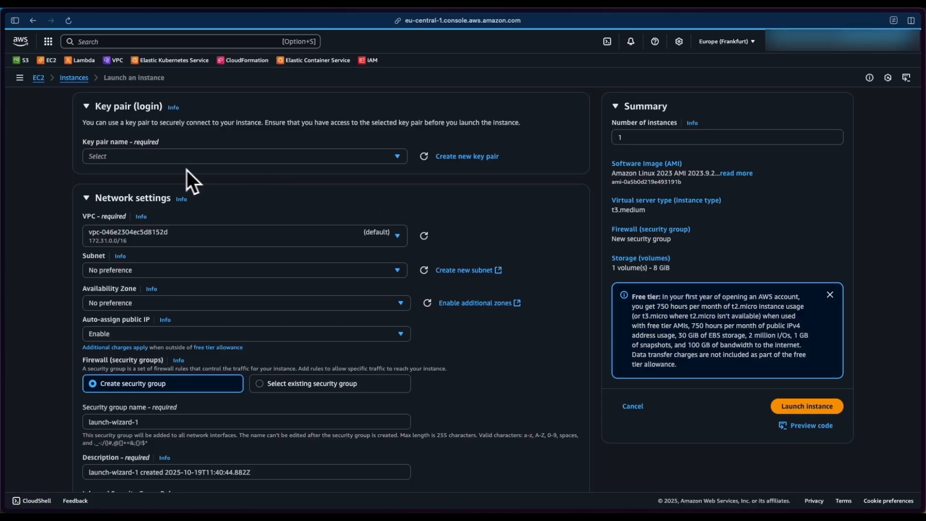
scroll(181, 222, down, 1)
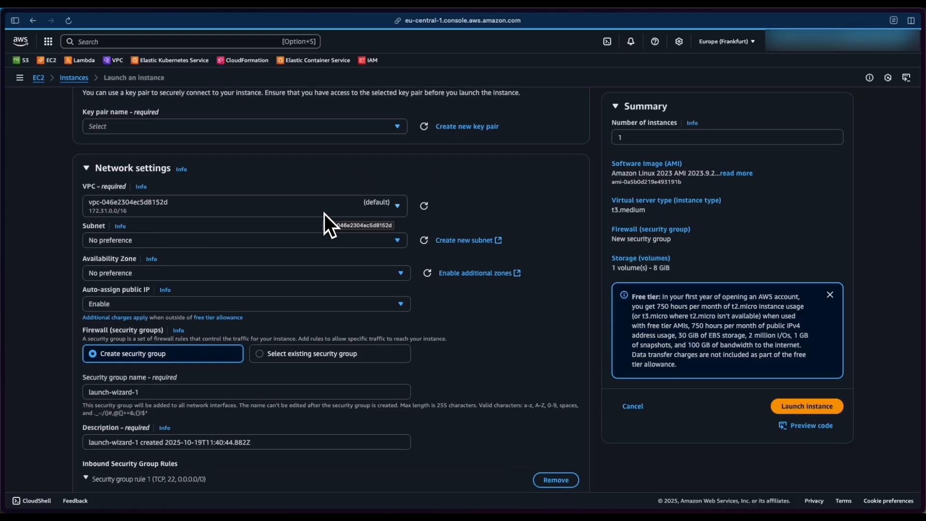
scroll(325, 214, down, 1)
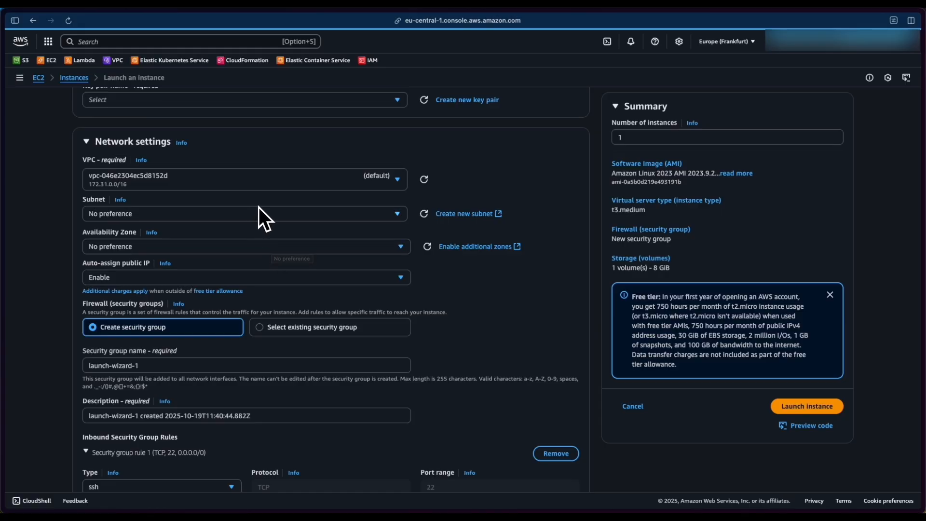
scroll(259, 207, down, 1)
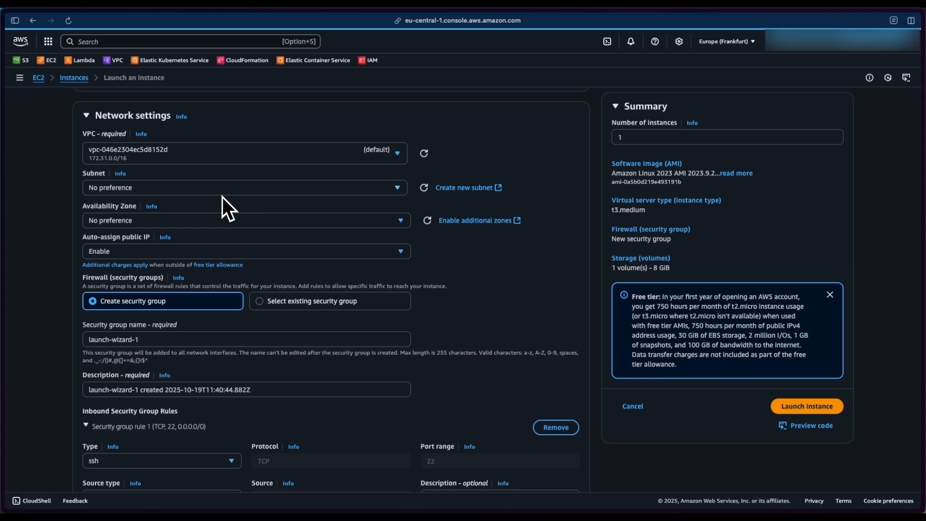
scroll(222, 196, down, 1)
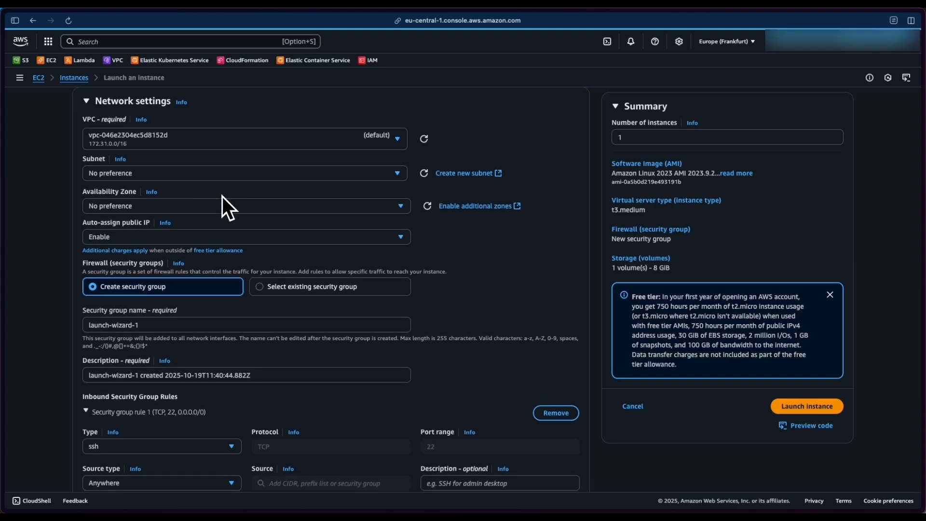
scroll(165, 220, down, 1)
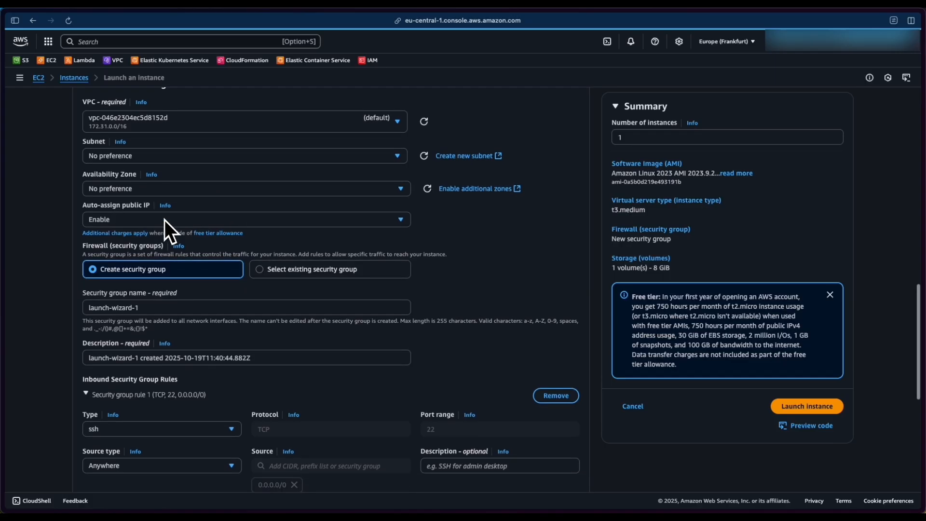
click(165, 221)
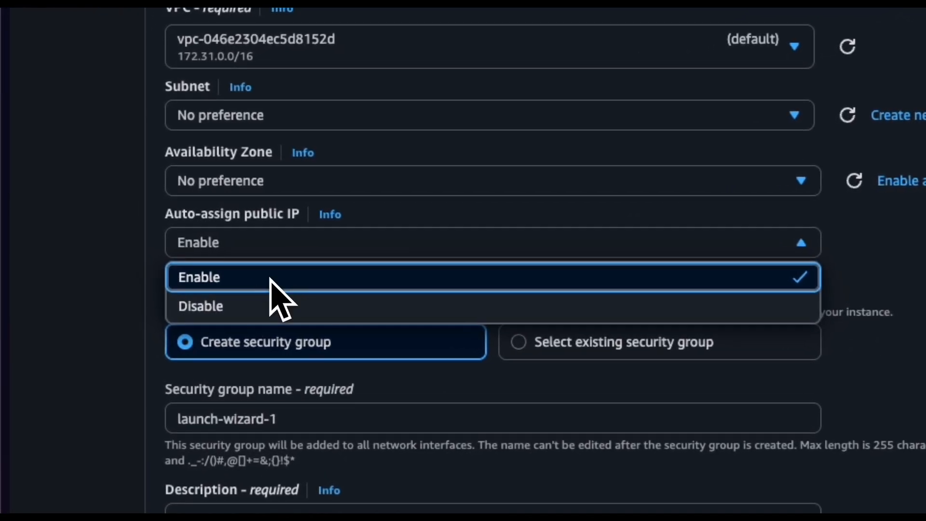
click(274, 282)
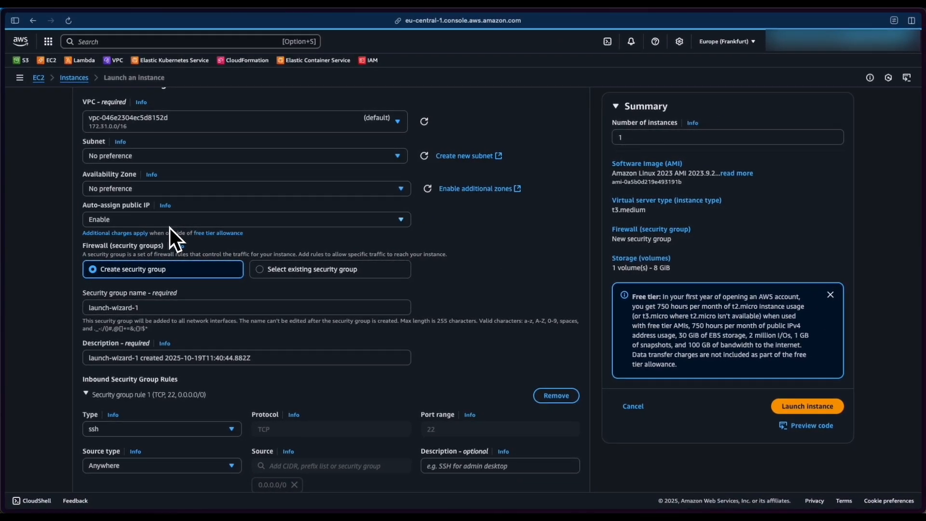
Step: Set the source type of the new security group's SSH inbound rule to My IP
scroll(285, 198, down, 3)
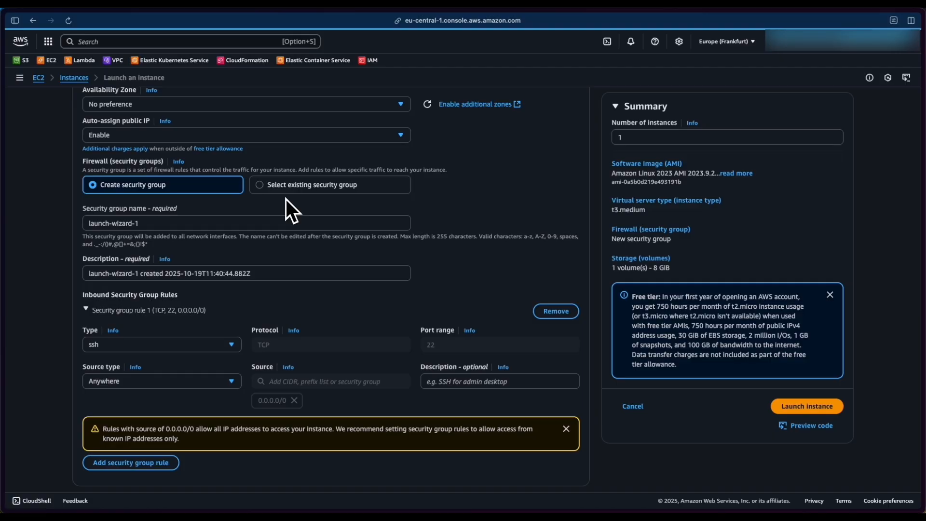
scroll(285, 199, down, 2)
scroll(286, 199, up, 1)
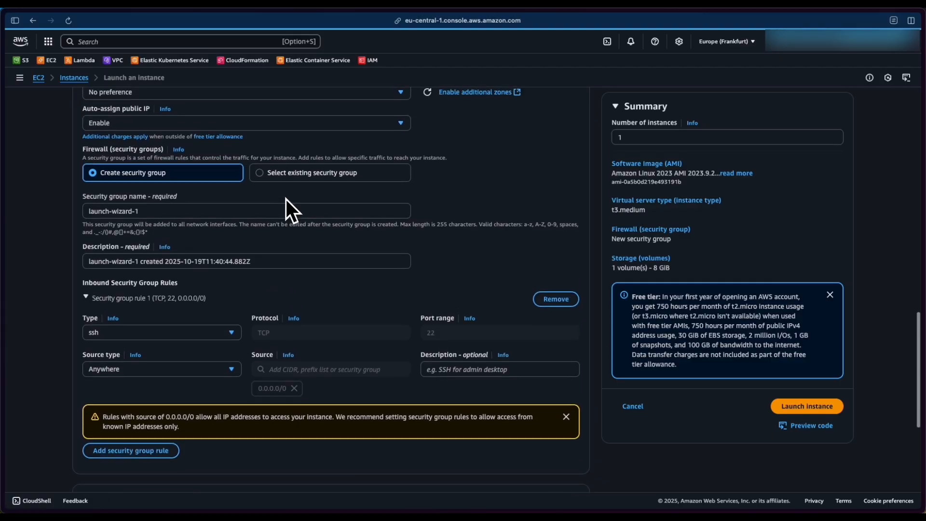
scroll(285, 199, down, 1)
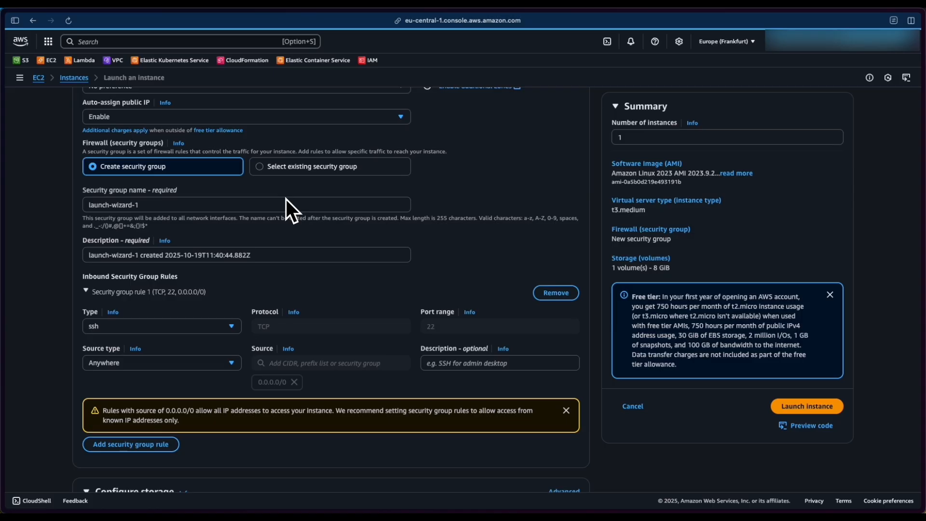
scroll(285, 198, down, 2)
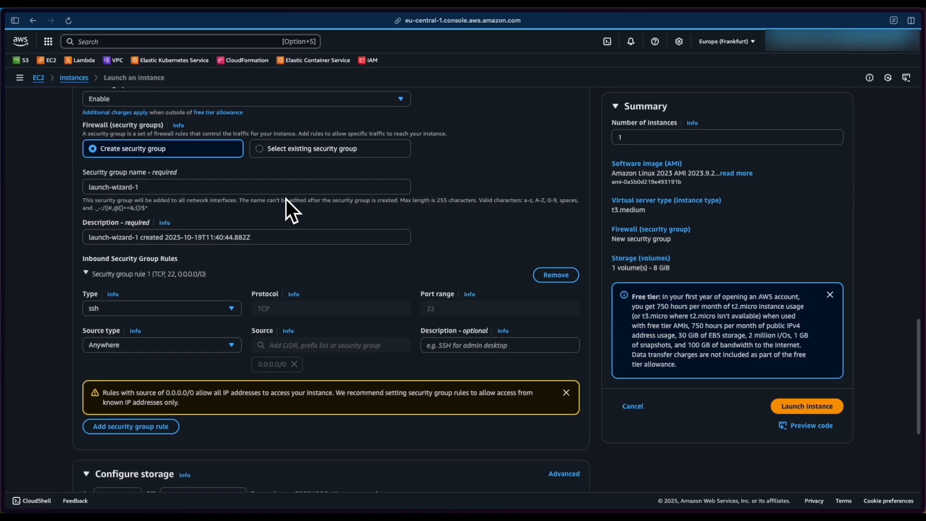
scroll(285, 199, up, 1)
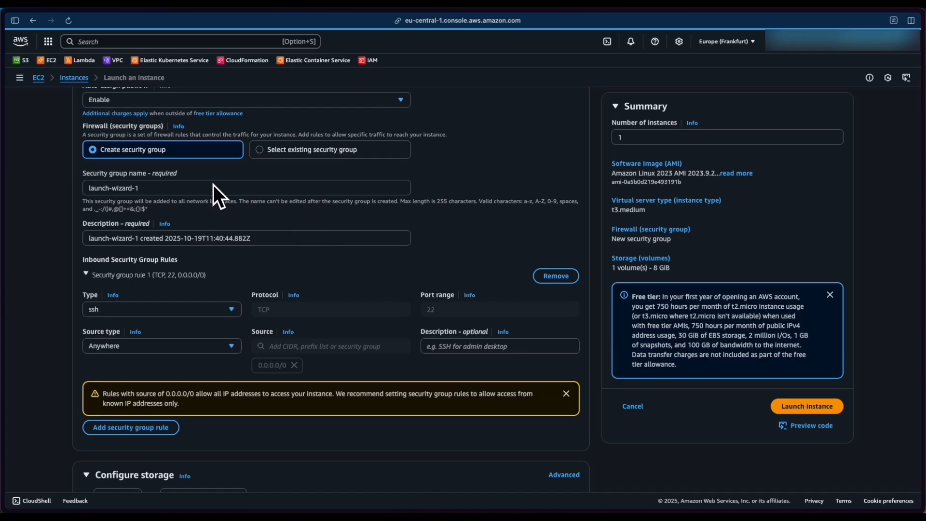
scroll(217, 188, down, 2)
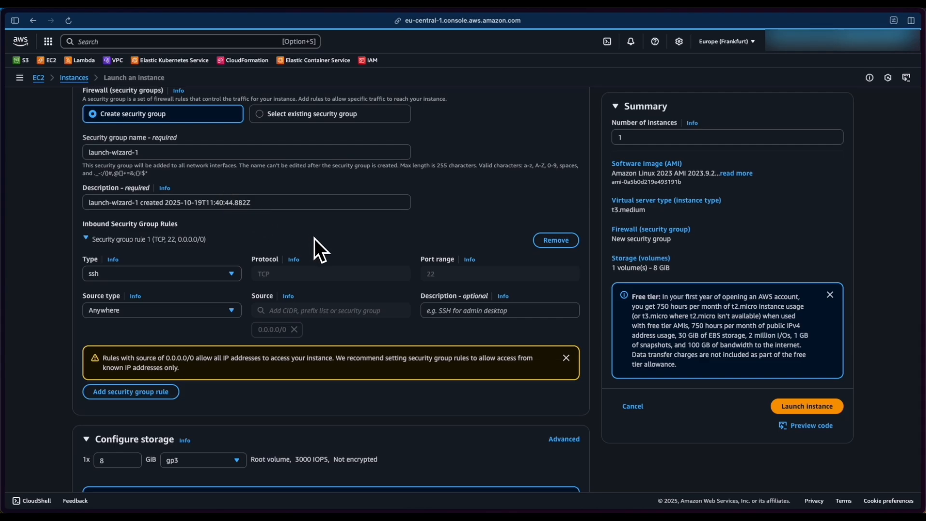
scroll(314, 238, down, 1)
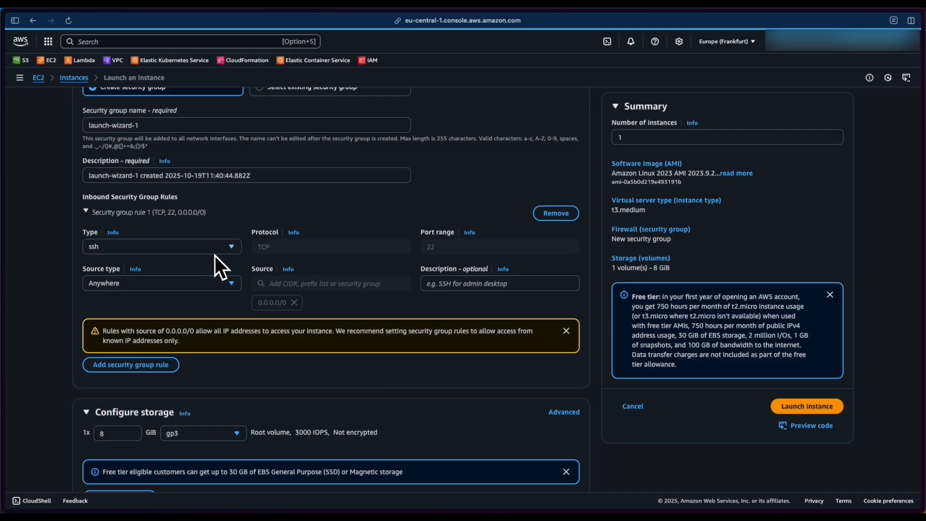
scroll(216, 256, down, 1)
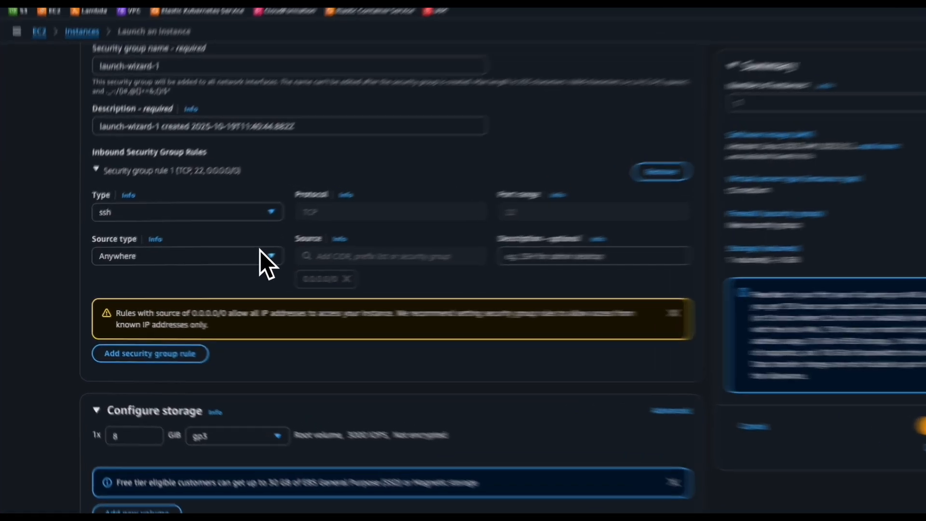
click(266, 252)
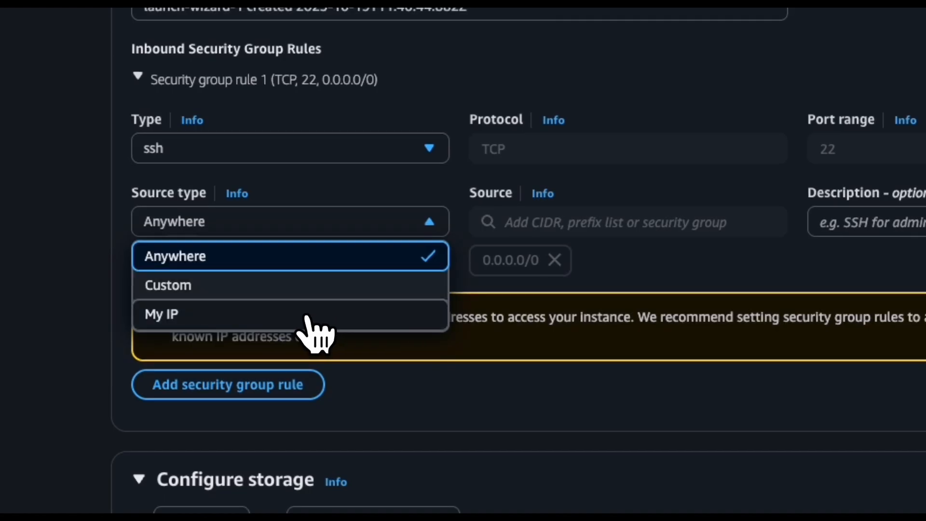
click(333, 316)
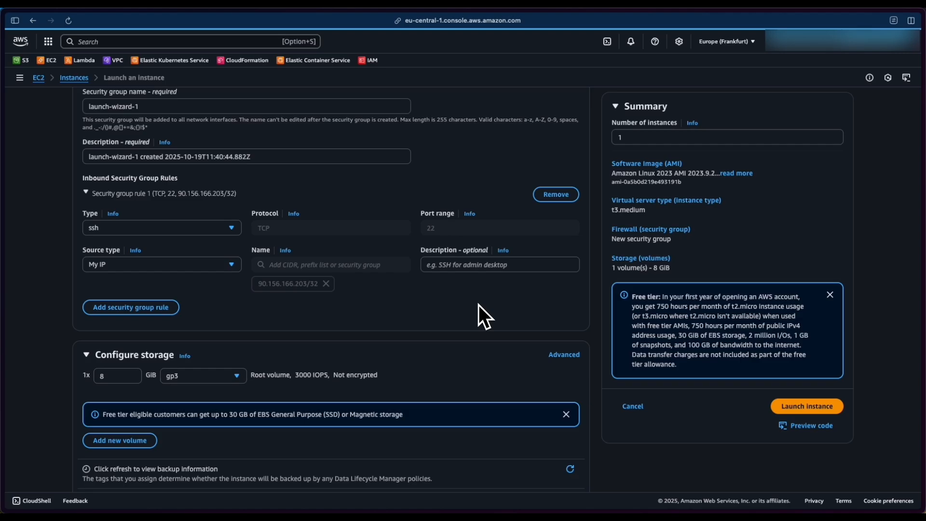
Step: Set the root volume size to 10 GiB, keeping gp3 as the volume type
scroll(251, 254, down, 3)
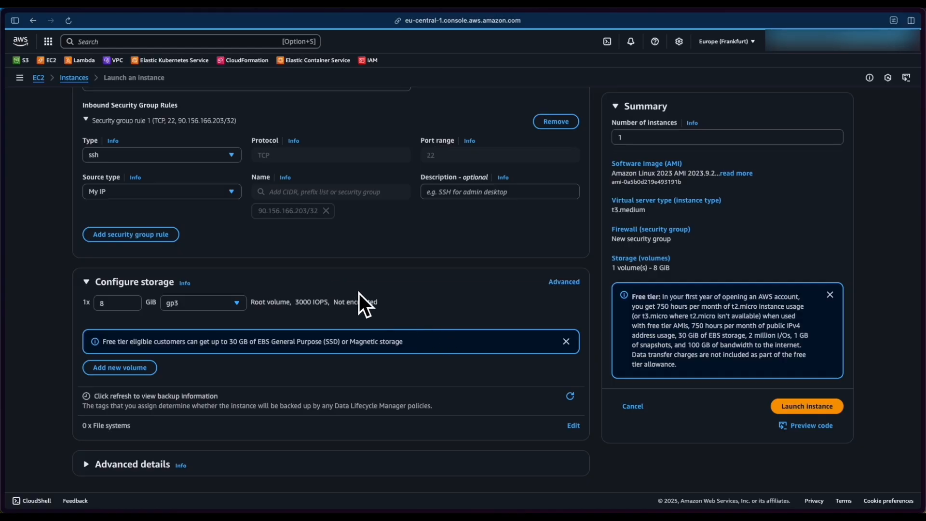
scroll(360, 294, down, 1)
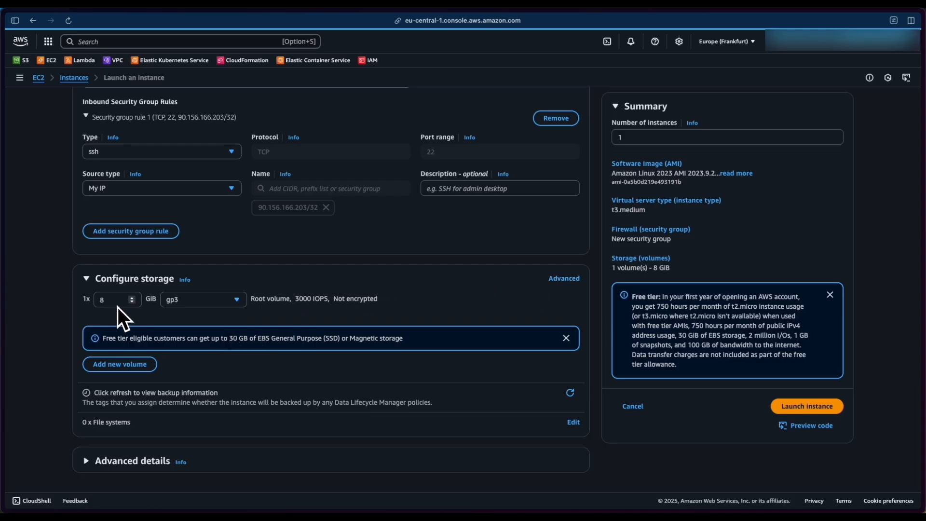
click(227, 298)
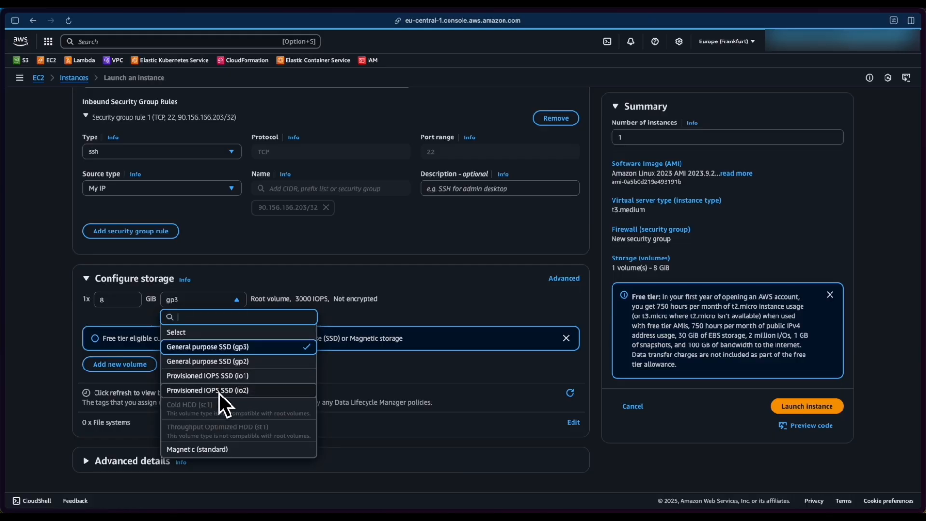
click(425, 289)
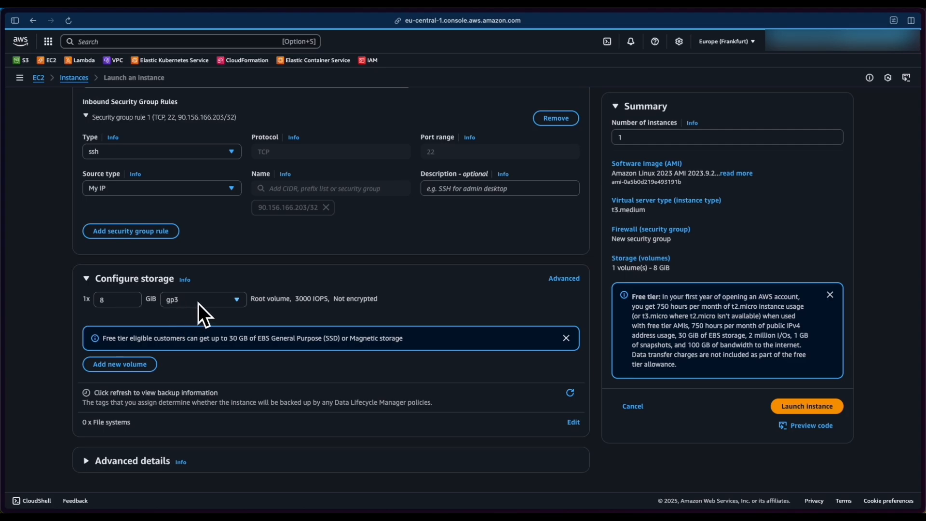
click(135, 297)
click(135, 297)
Step: Enter a user data script under the advanced details: #!/bin/bash, dnf update -y, dnf install nginx -y, systemctl enable nginx, systemctl start nginx
click(87, 462)
scroll(291, 378, down, 5)
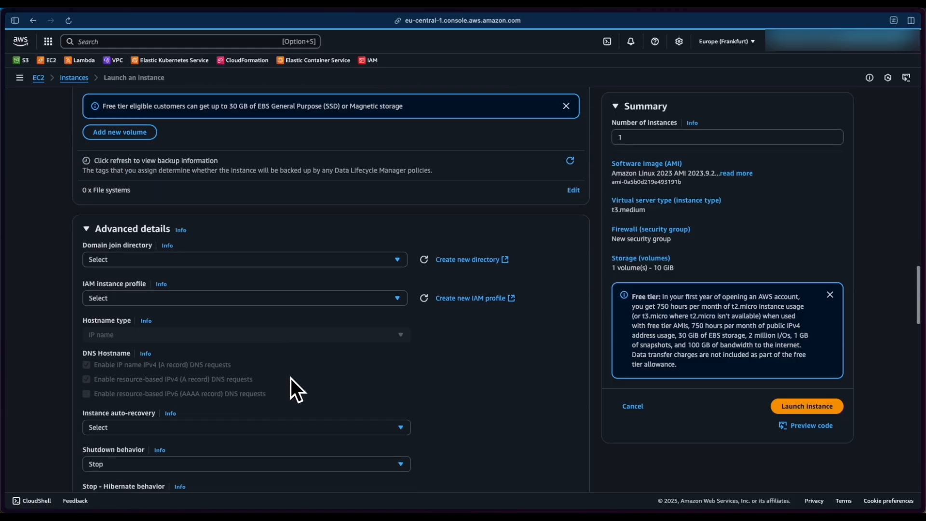
scroll(293, 377, down, 1)
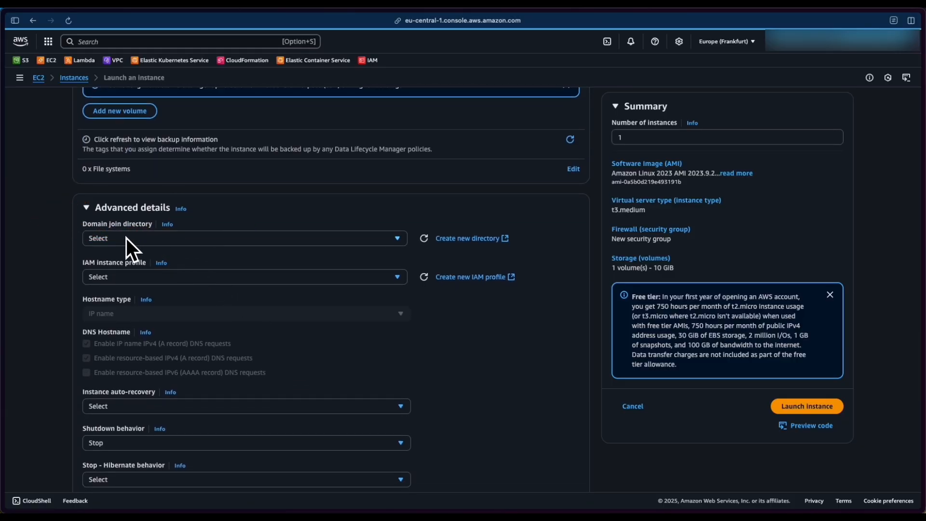
scroll(195, 238, down, 2)
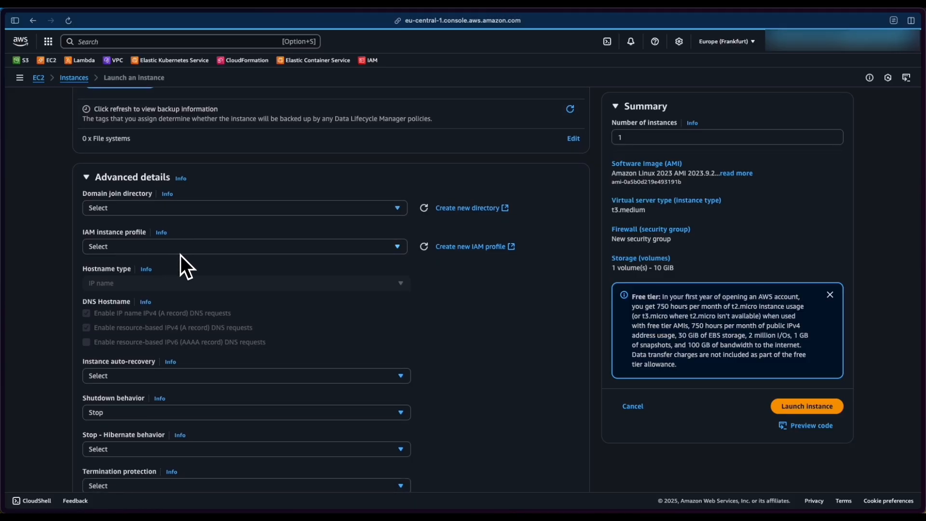
scroll(190, 248, down, 5)
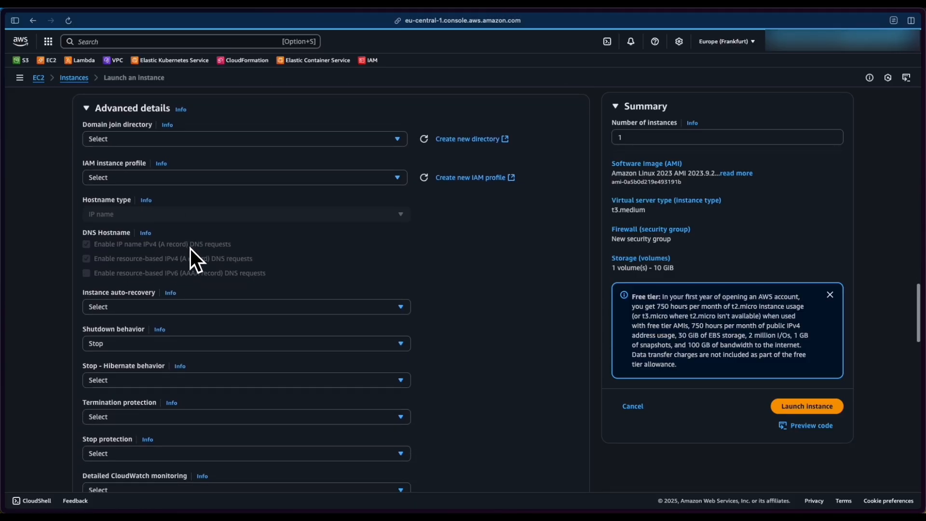
scroll(190, 248, down, 14)
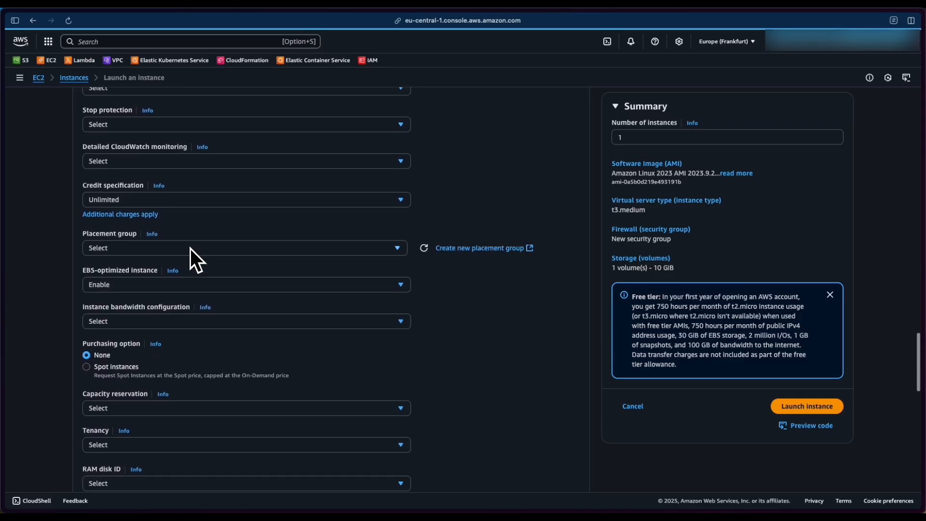
scroll(190, 248, down, 12)
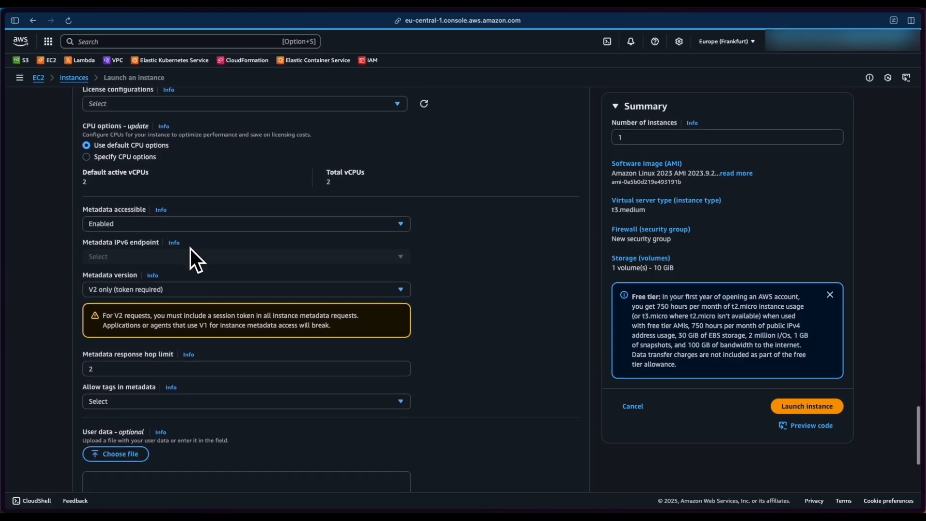
scroll(190, 248, down, 6)
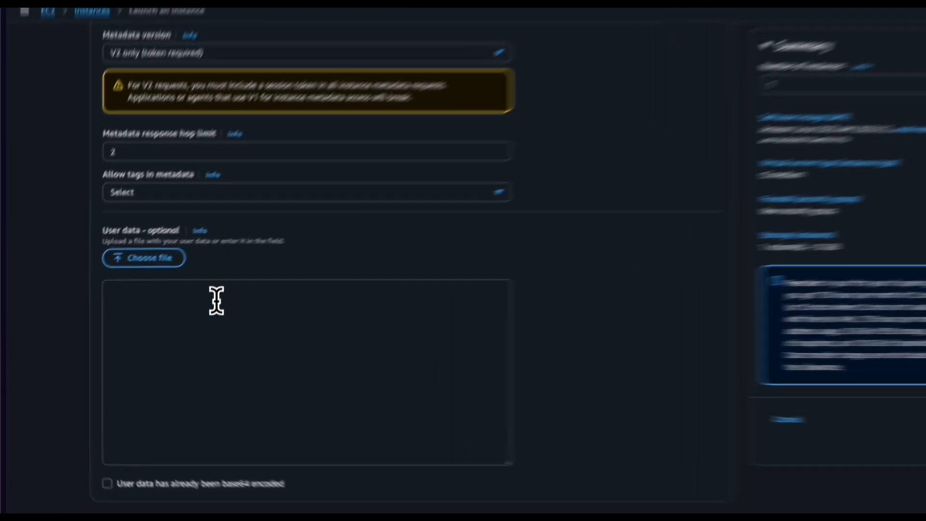
click(216, 300)
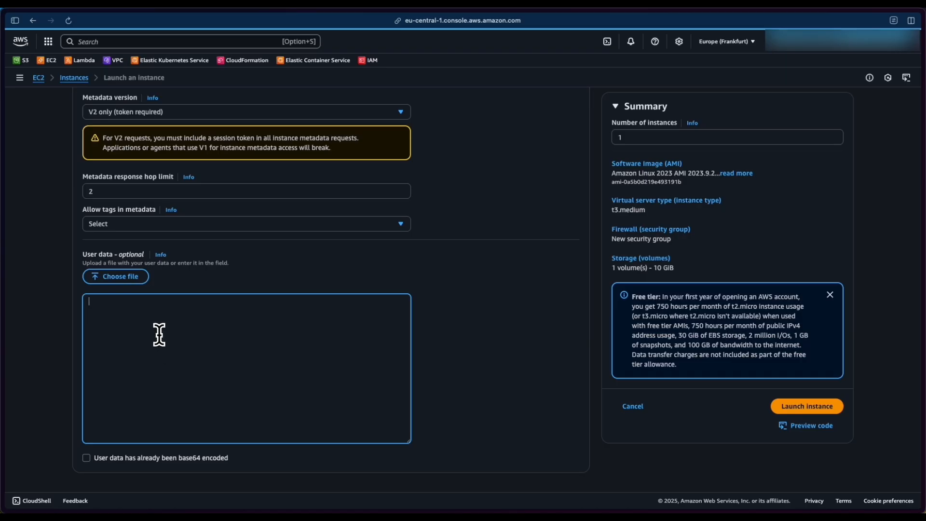
text(#!/bin/bash)
key(Return)
text(dnf update -y)
key(Return)
text(dnf)
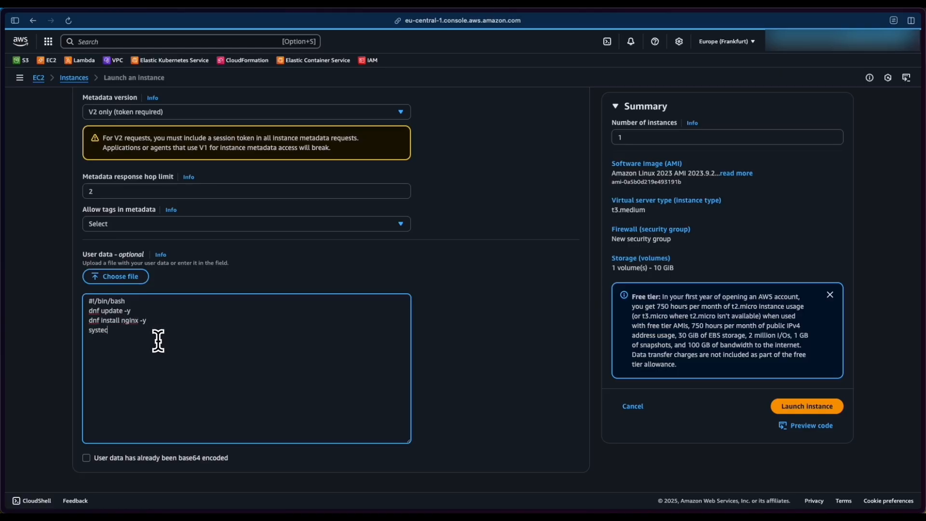
key(Return)
text(systemctl start nginx)
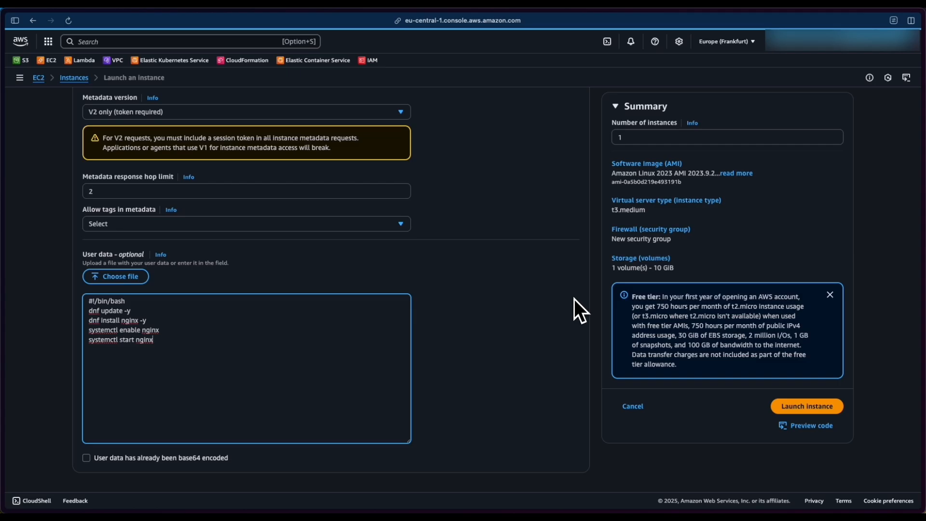
Step: Review the launch configuration from the name, image and instance type through the key pair choices, network settings, security group and storage
scroll(542, 294, up, 20)
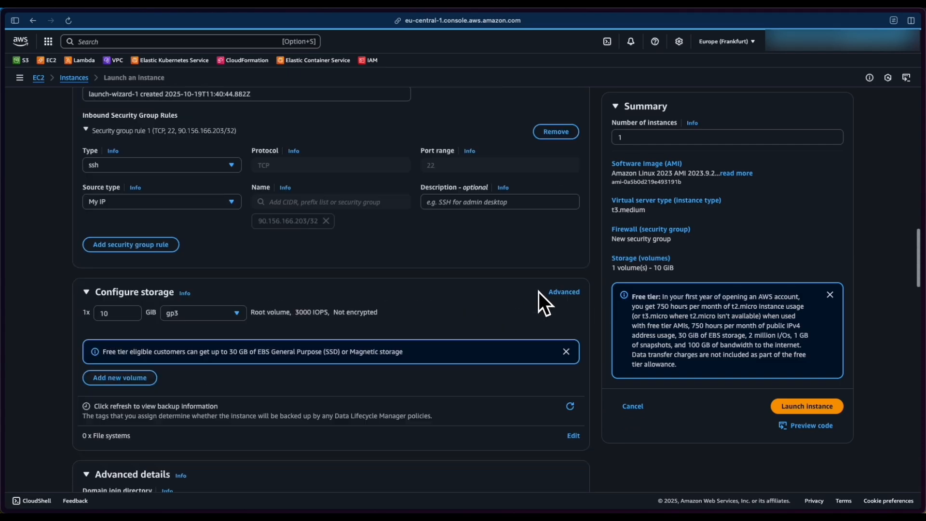
scroll(539, 292, up, 15)
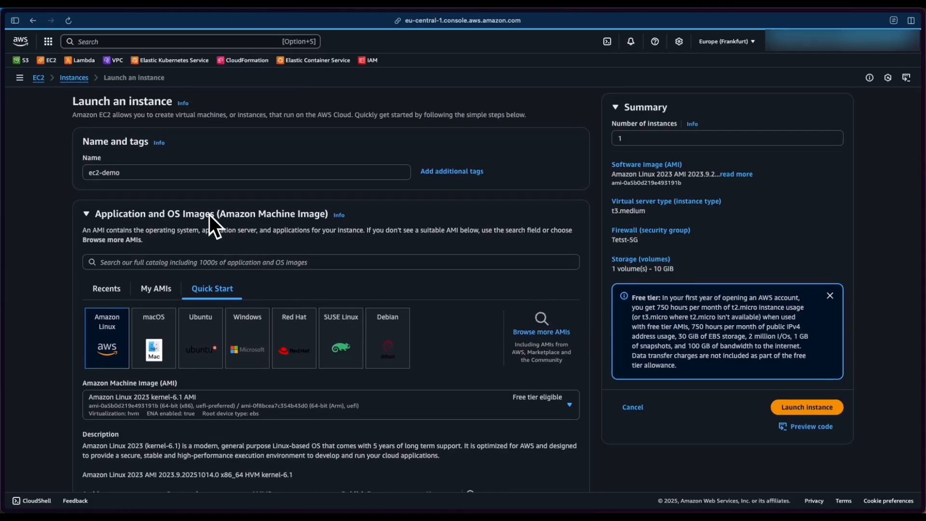
scroll(144, 178, down, 3)
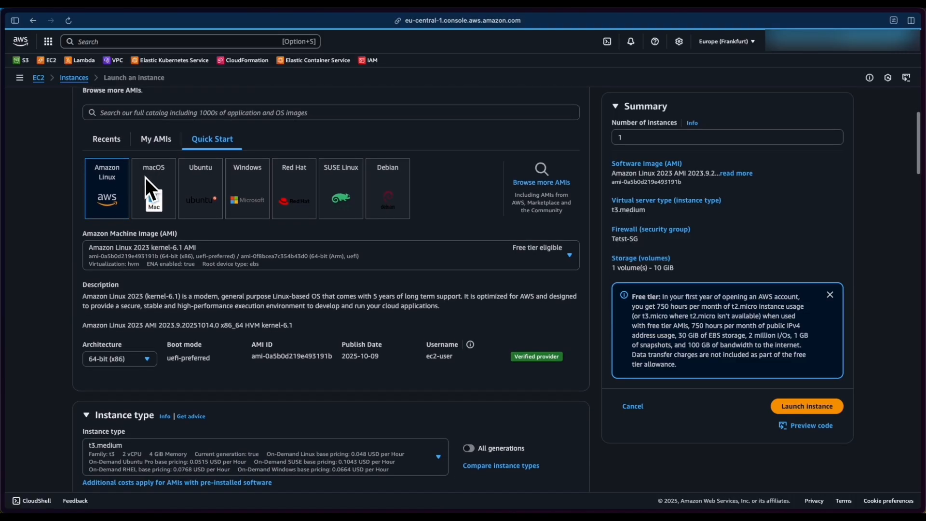
scroll(199, 175, down, 2)
scroll(199, 175, down, 1)
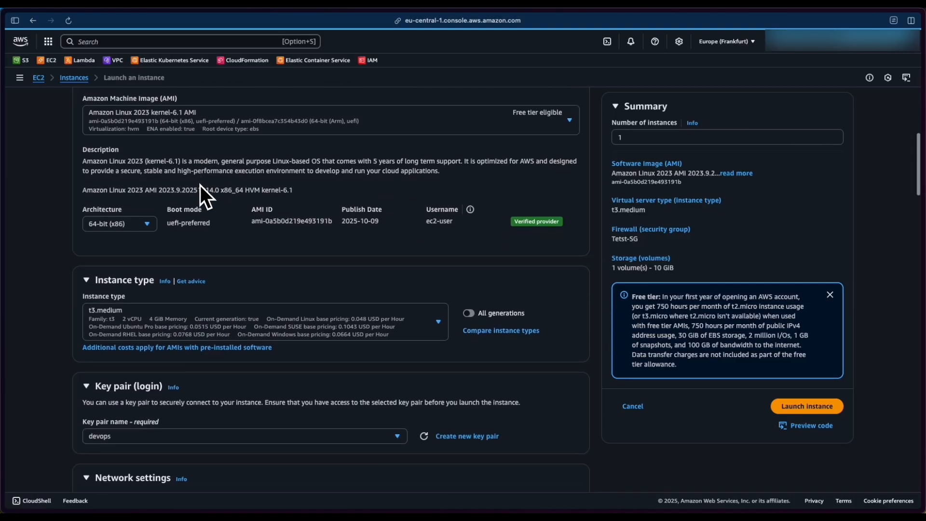
scroll(253, 315, down, 3)
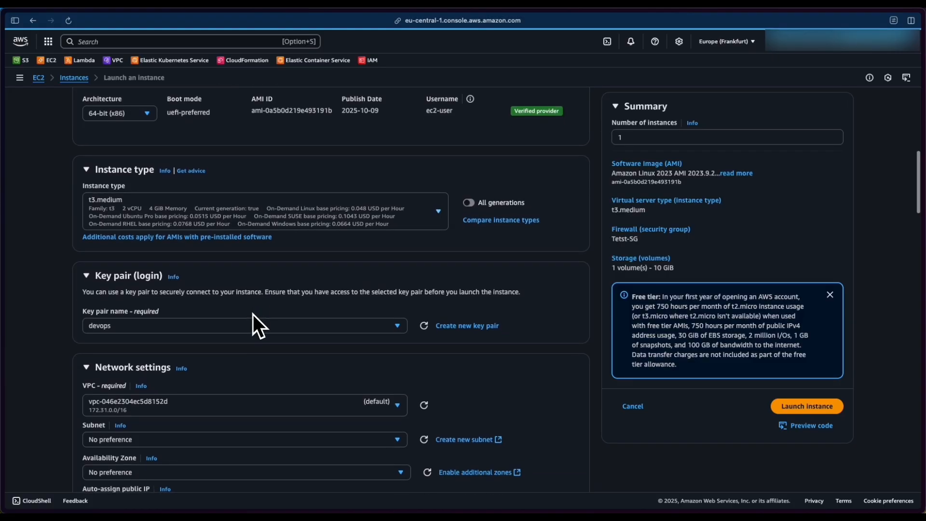
scroll(259, 282, down, 1)
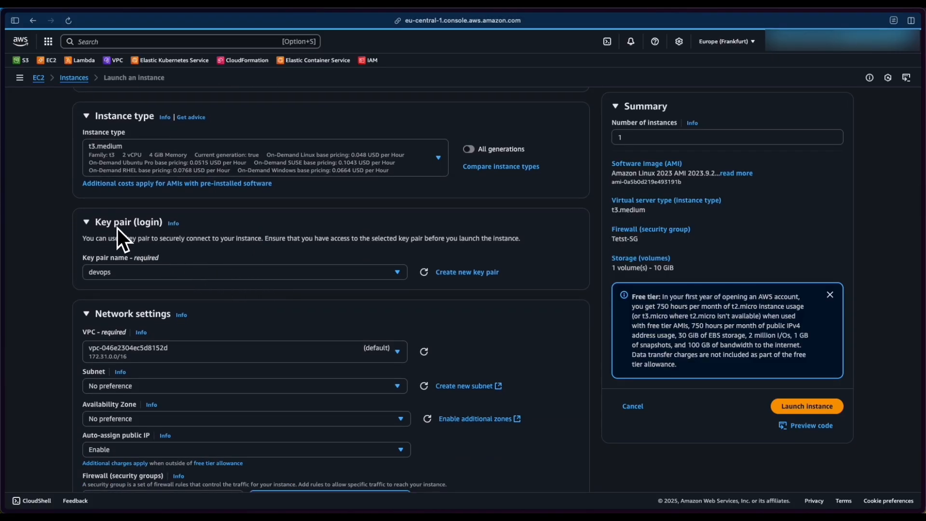
click(185, 272)
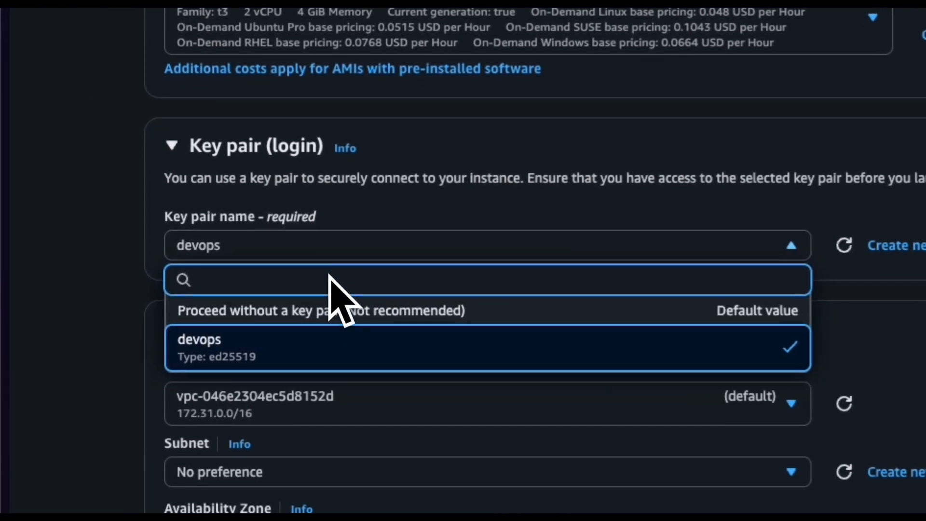
click(430, 187)
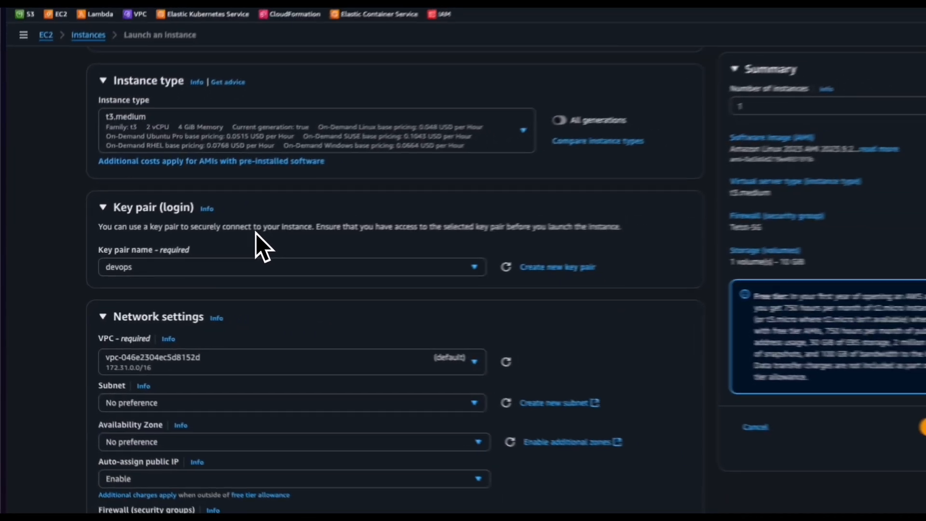
scroll(216, 243, down, 3)
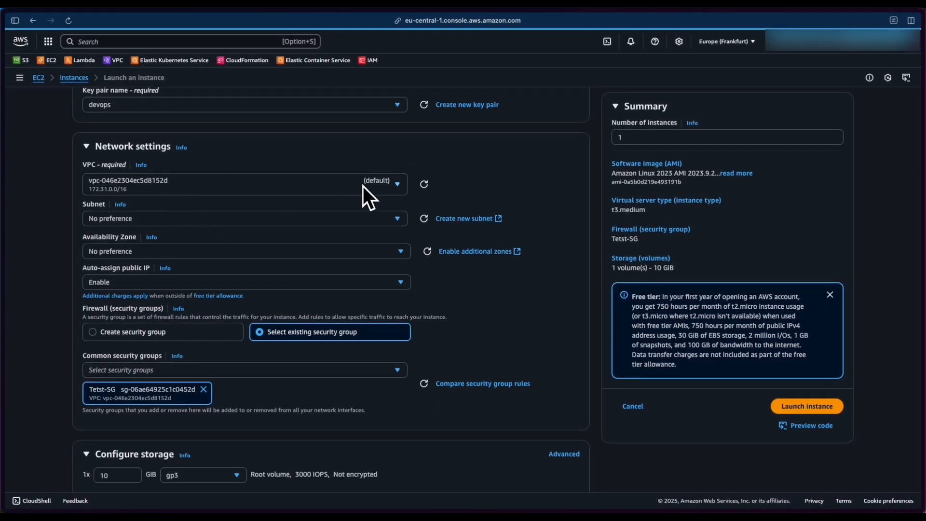
scroll(370, 190, down, 3)
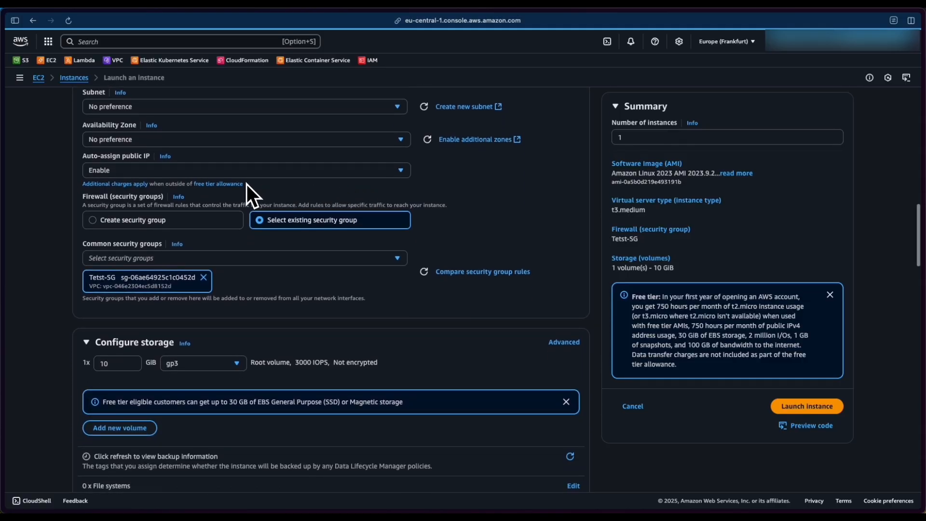
scroll(246, 185, down, 2)
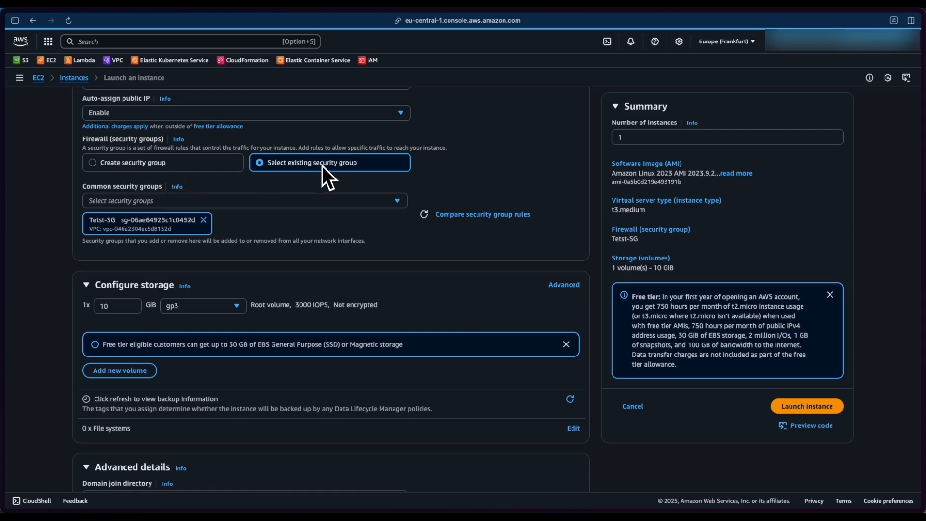
Step: Check the nginx user data script at the end of the advanced details and launch the instance
scroll(322, 166, down, 3)
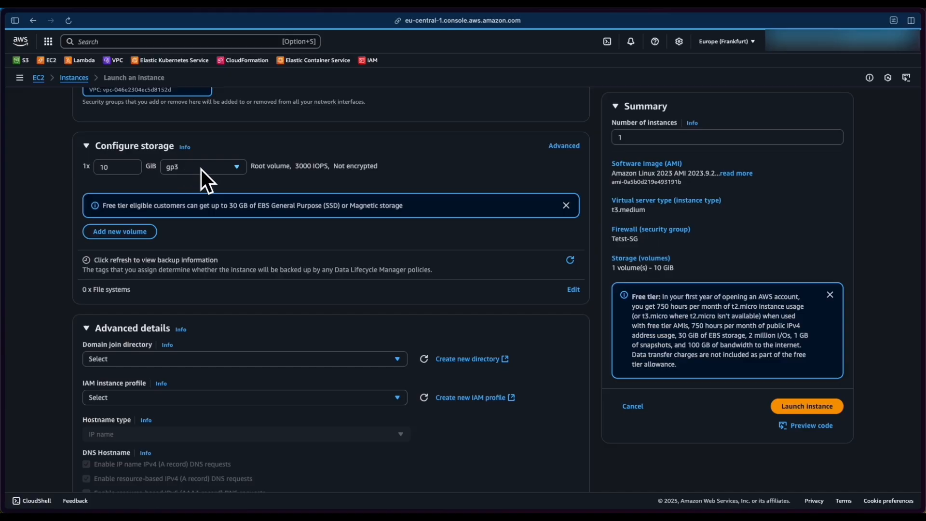
scroll(203, 169, down, 20)
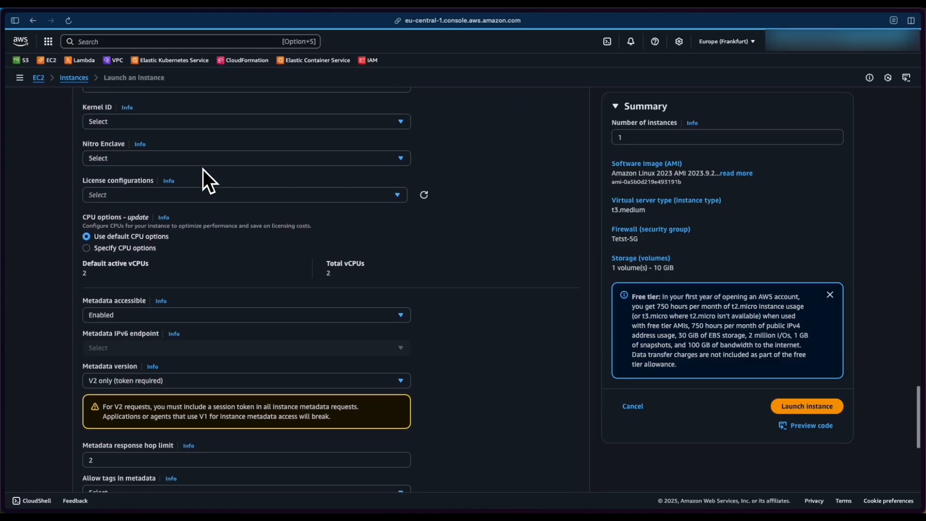
scroll(203, 170, down, 5)
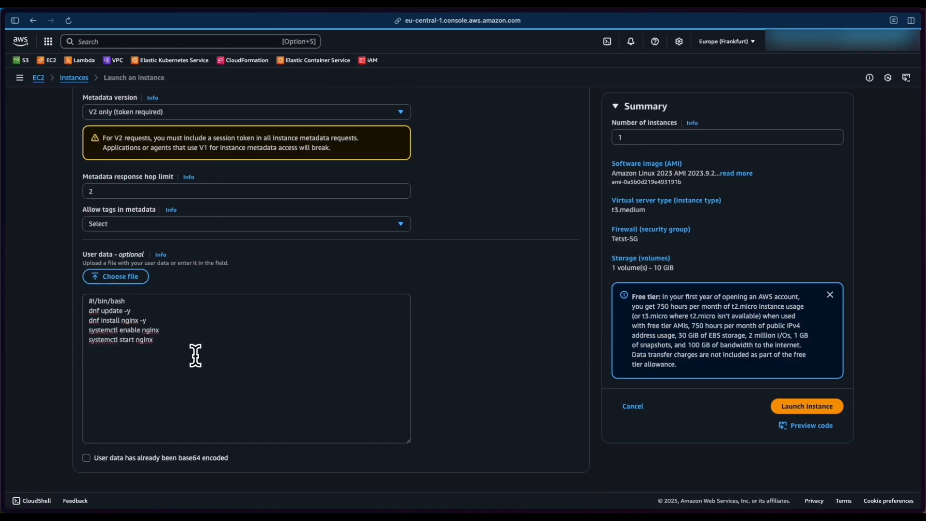
drag(184, 345, 76, 300)
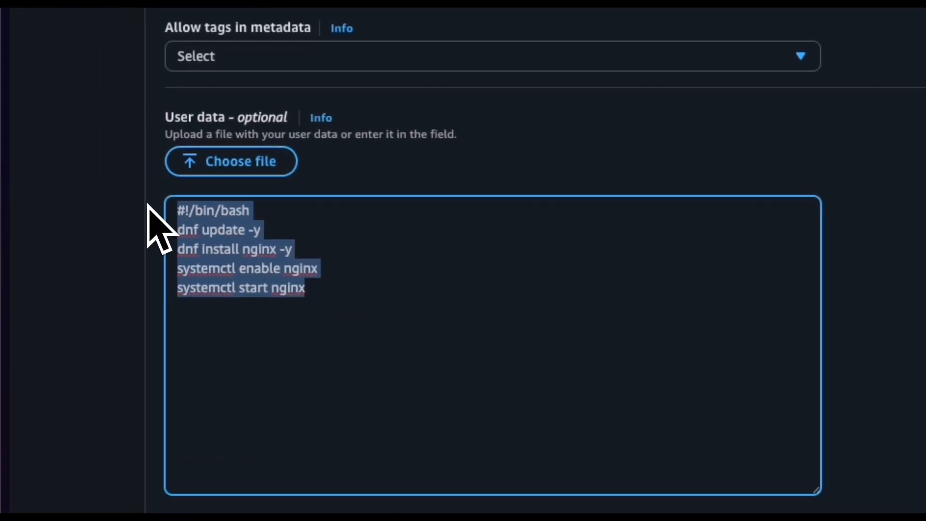
click(420, 310)
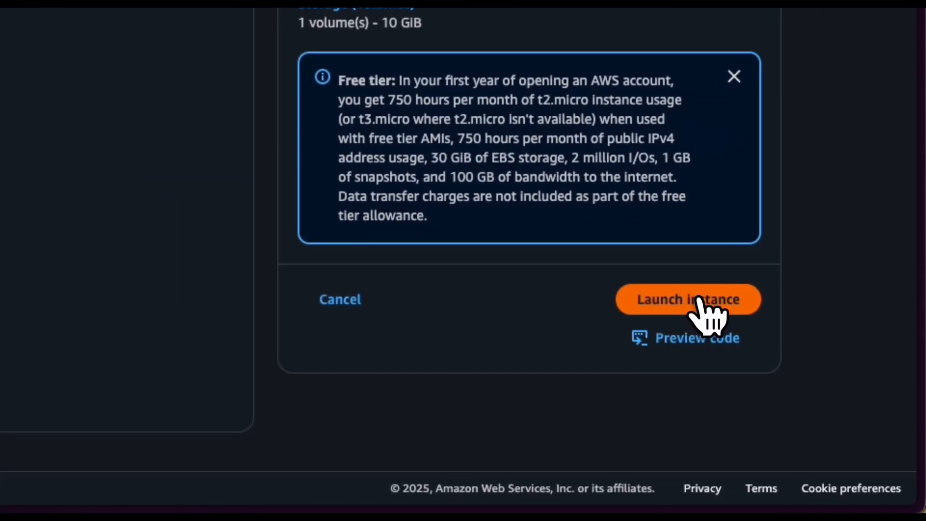
click(697, 300)
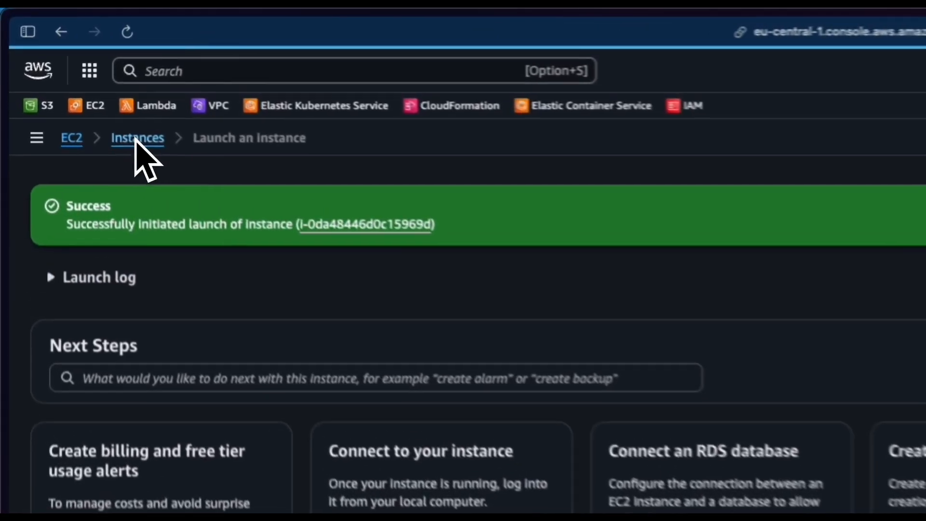
Step: Select the ec2-demo instance in the Instances list and copy its public IPv4 address
click(74, 78)
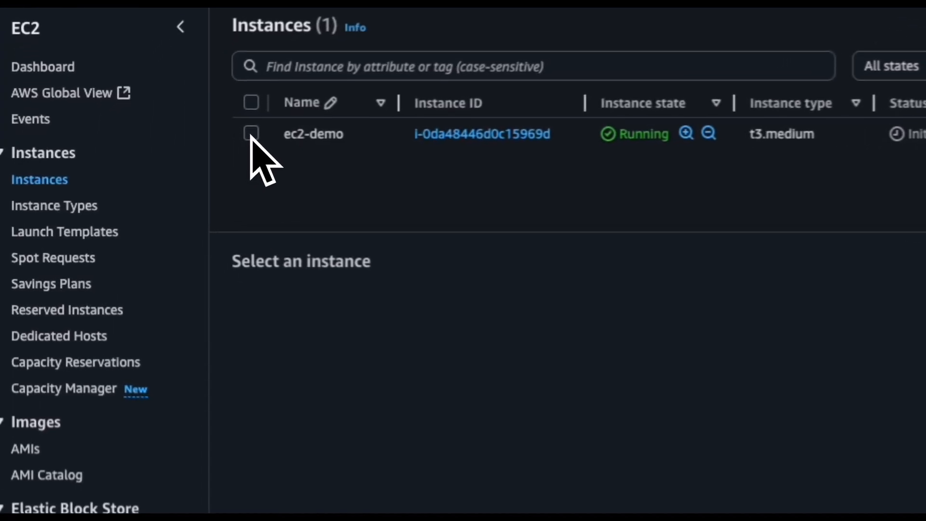
click(142, 158)
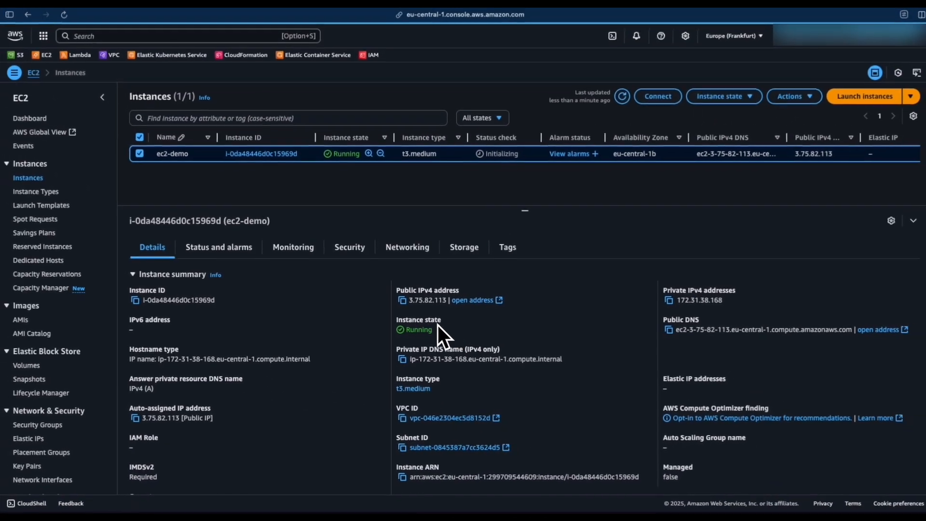
click(400, 302)
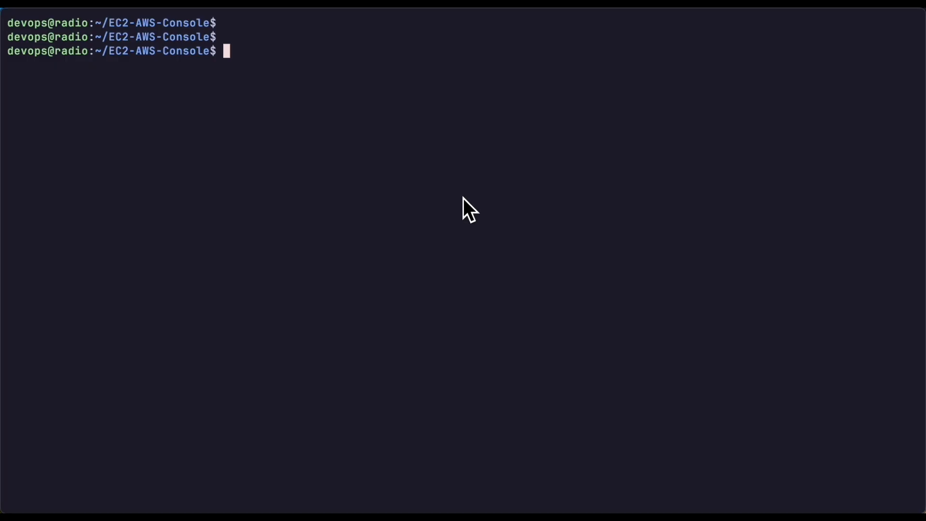
text(ec2-user)
key(BackSpace)
key(BackSpace)
key(BackSpace)
key(BackSpace)
key(BackSpace)
key(BackSpace)
key(BackSpace)
key(BackSpace)
text(ubuntu)
key(BackSpace)
key(BackSpace)
key(BackSpace)
key(BackSpace)
key(BackSpace)
key(BackSpace)
text(ssh)
text(ec2-user@)
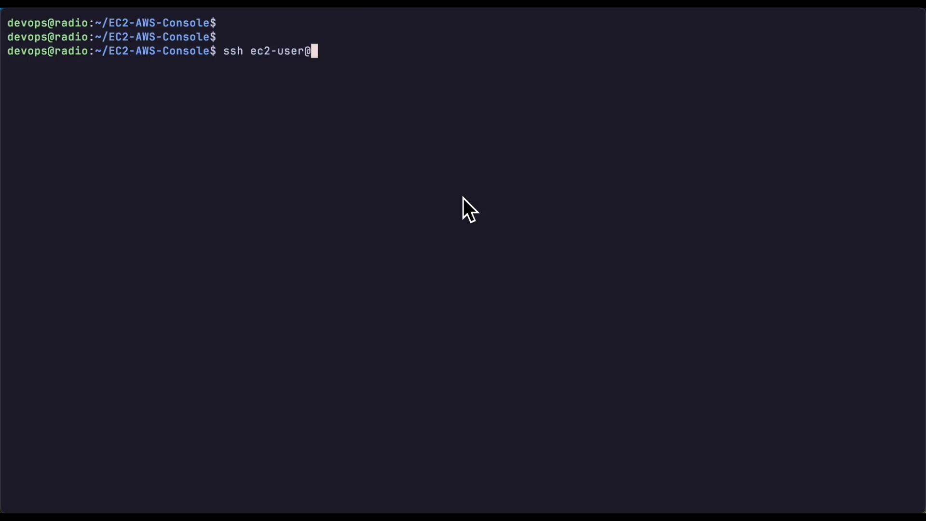
key(ctrl+shift+v)
text(-i d)
key(Tab)
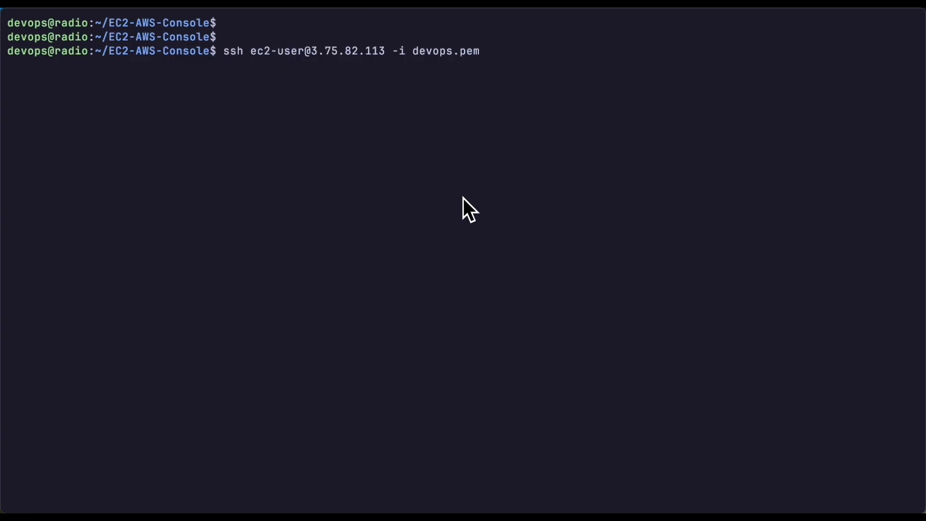
key(Return)
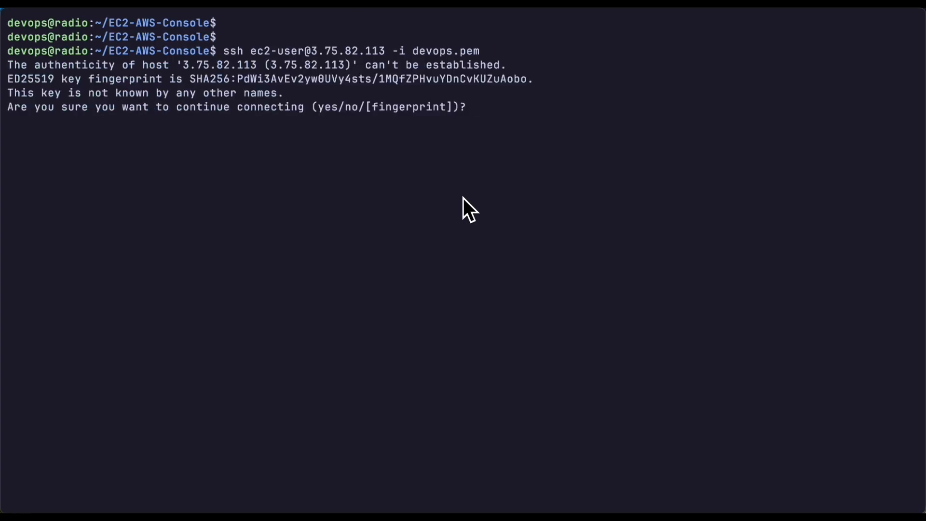
text(yes)
key(Return)
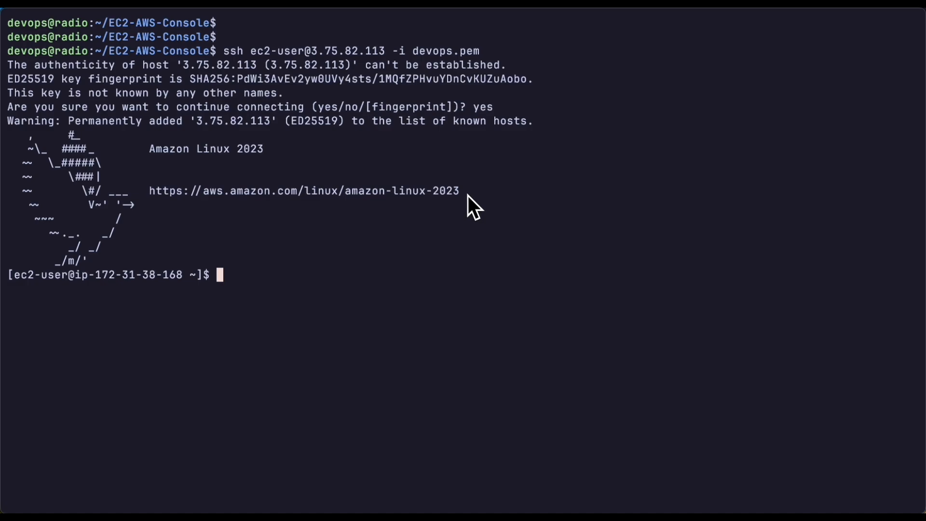
Step: Check the nginx service on the instance with sudo systemctl status nginx, then leave the output and clear the terminal
text(sudo systemctl status nginx)
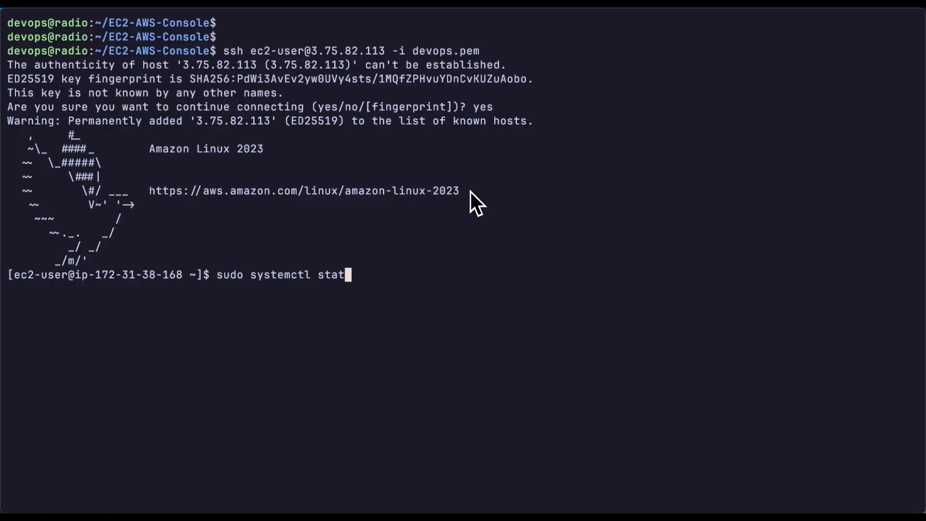
key(Return)
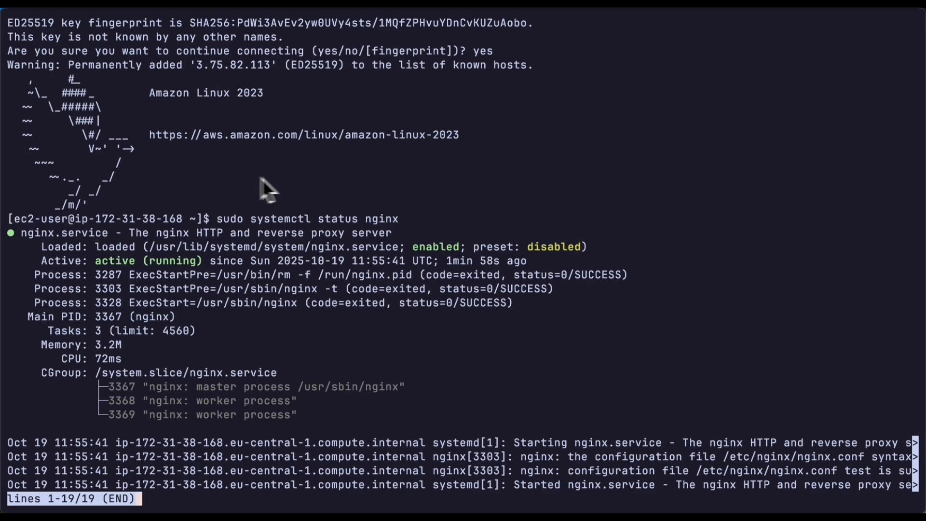
key(q)
key(Return)
key(Return)
key(Return)
key(Return)
key(Return)
key(Return)
key(Return)
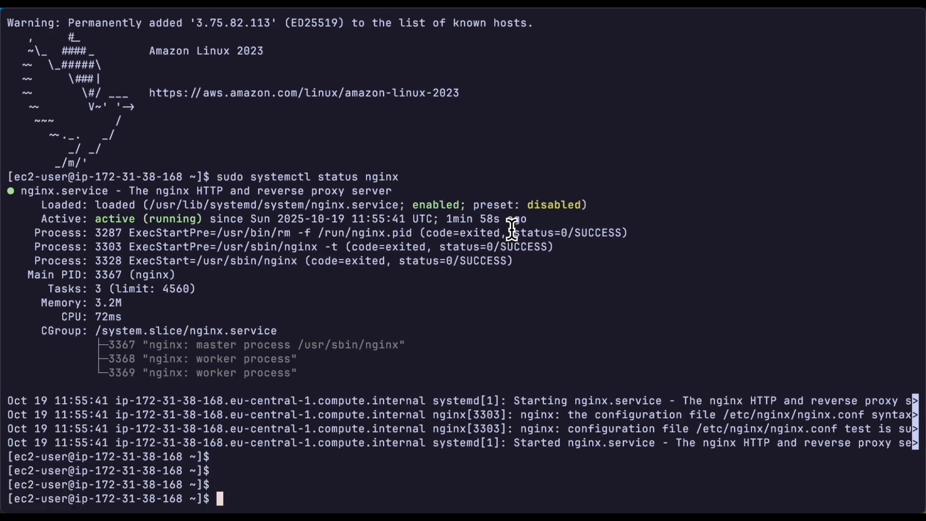
key(ctrl+l)
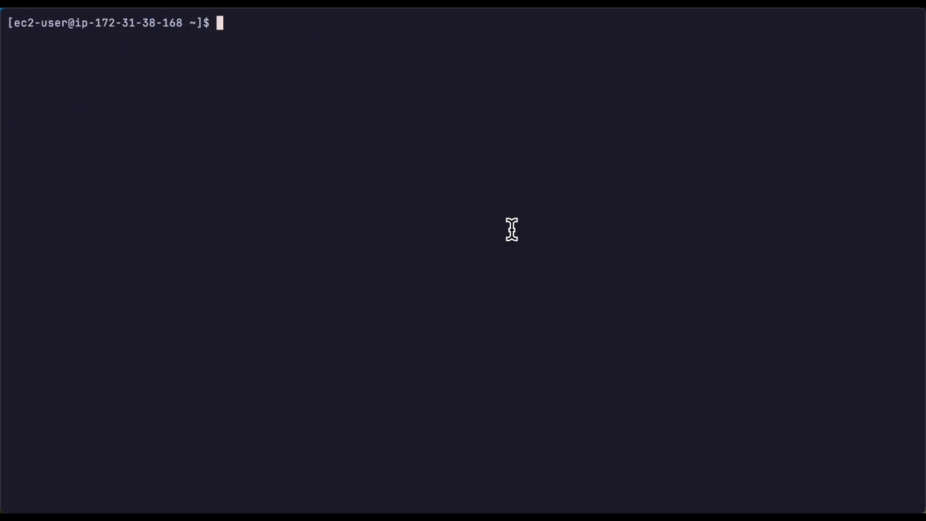
text(curl http://loca)
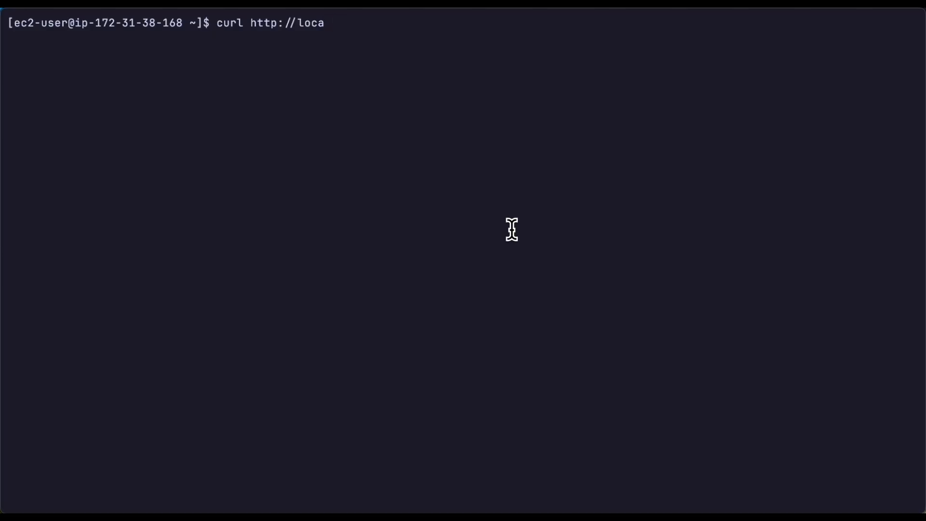
text(lh)
key(BackSpace)
text(host)
key(Return)
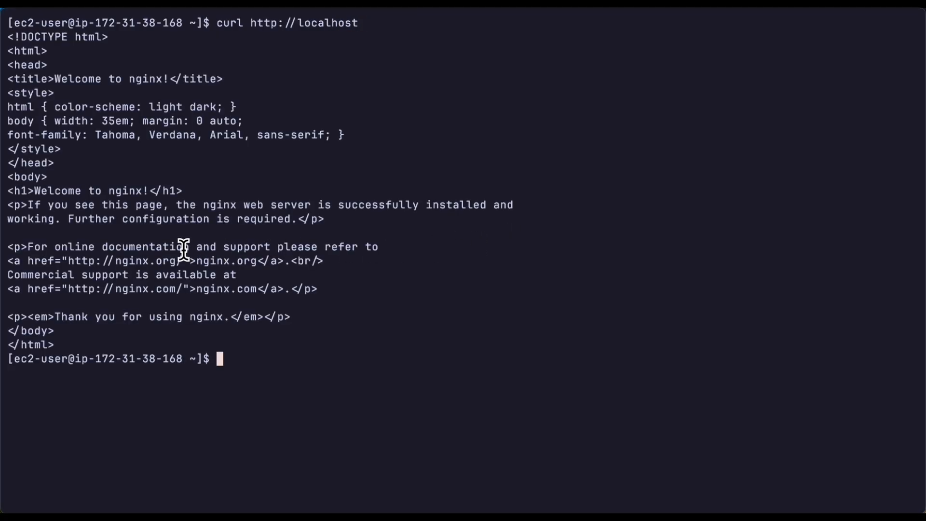
drag(38, 193, 118, 184)
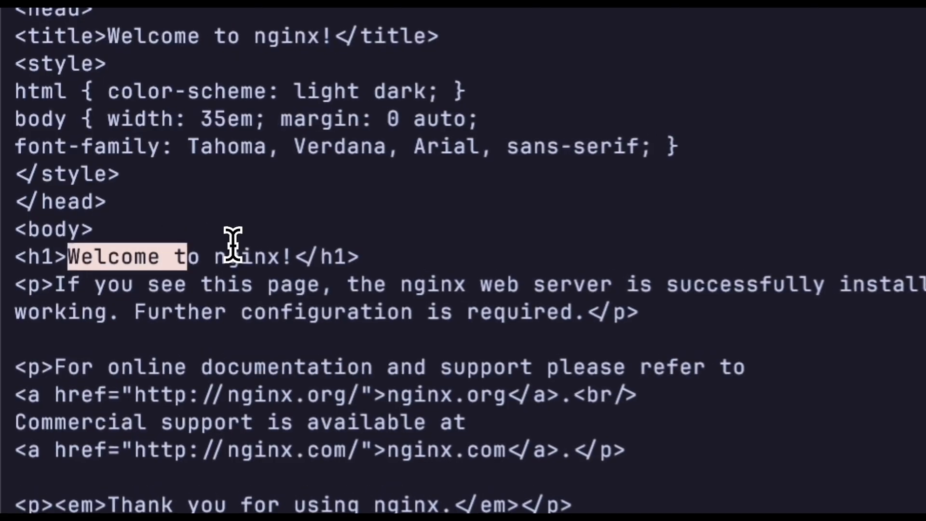
drag(233, 243, 285, 244)
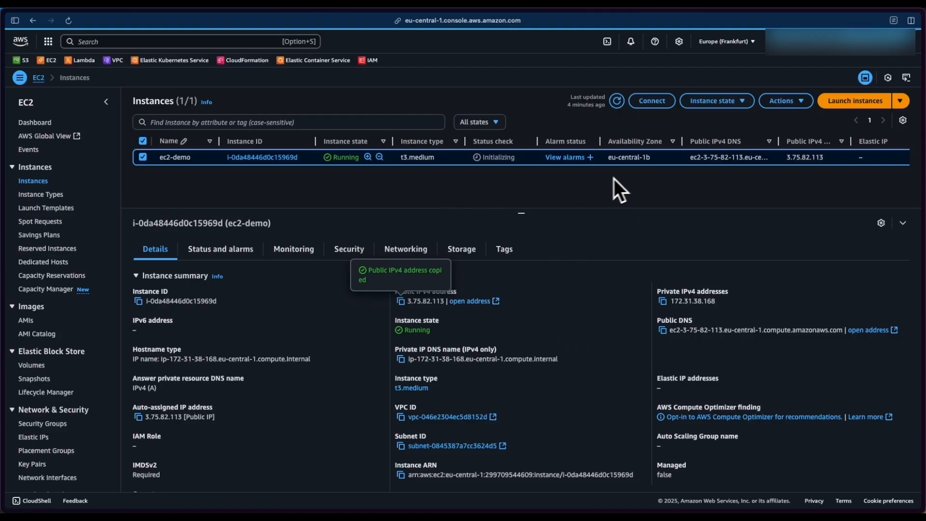
Step: Switch to the AWS console and terminate the ec2-demo instance with the Skip OS shutdown option enabled
click(143, 157)
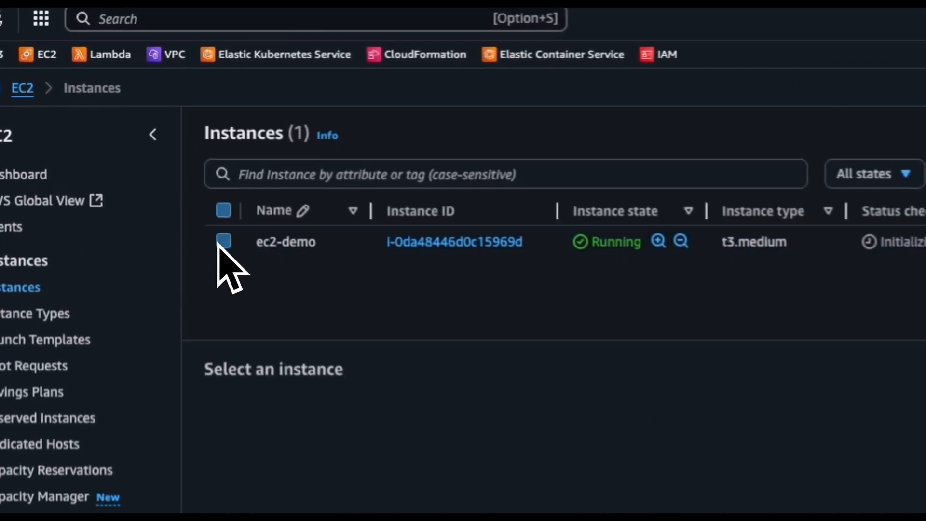
click(230, 247)
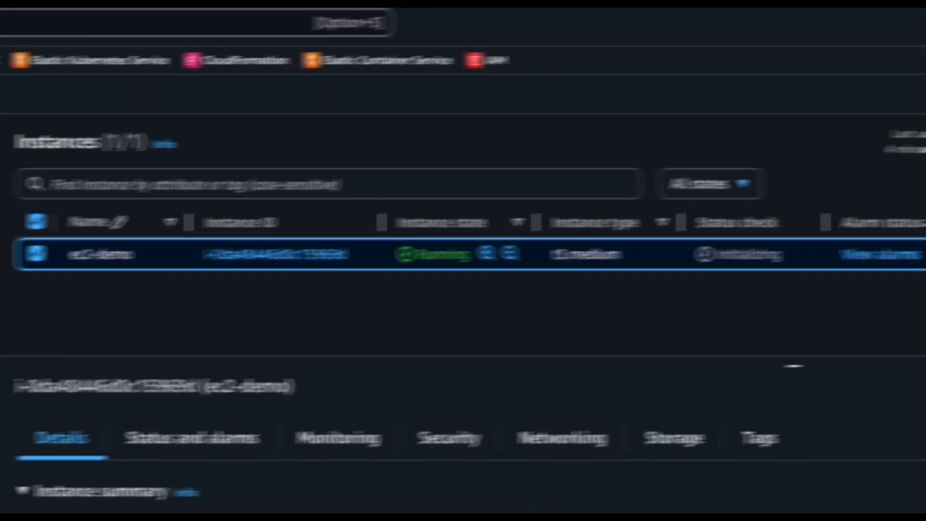
click(680, 143)
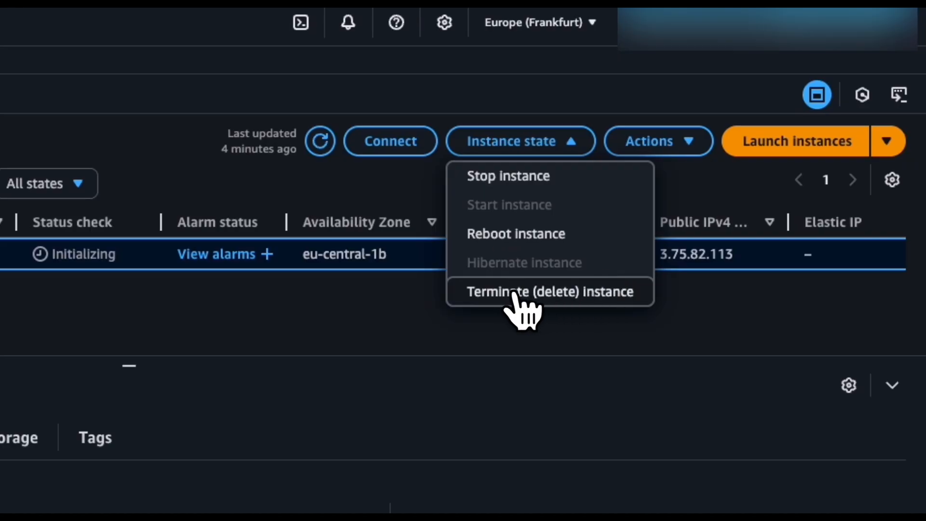
click(582, 293)
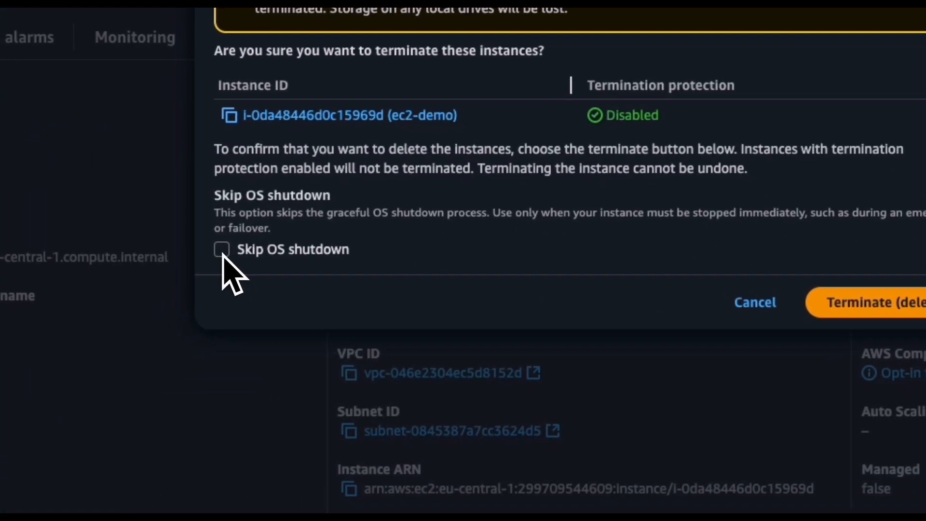
click(54, 343)
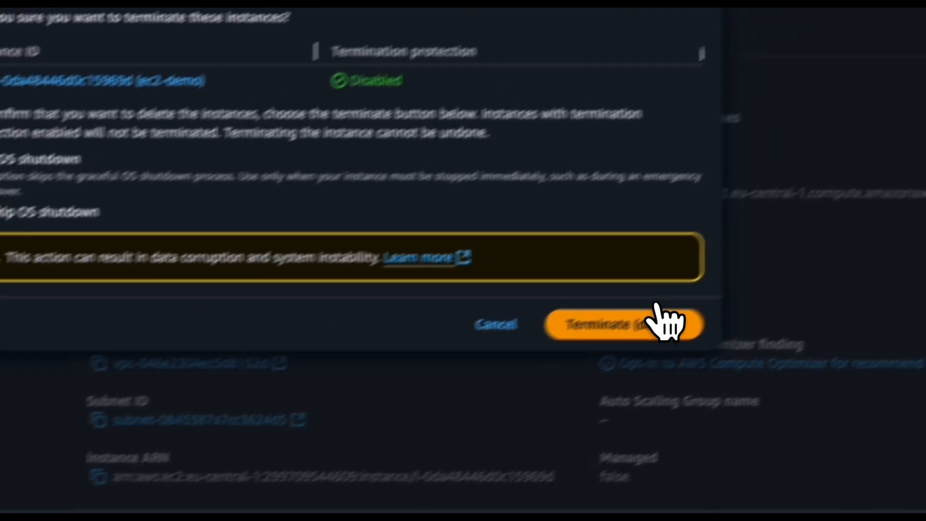
click(488, 367)
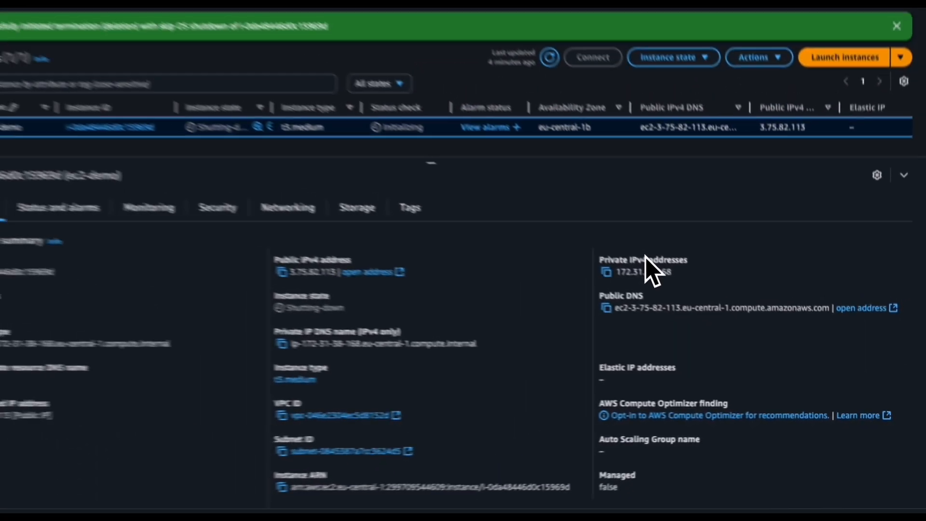